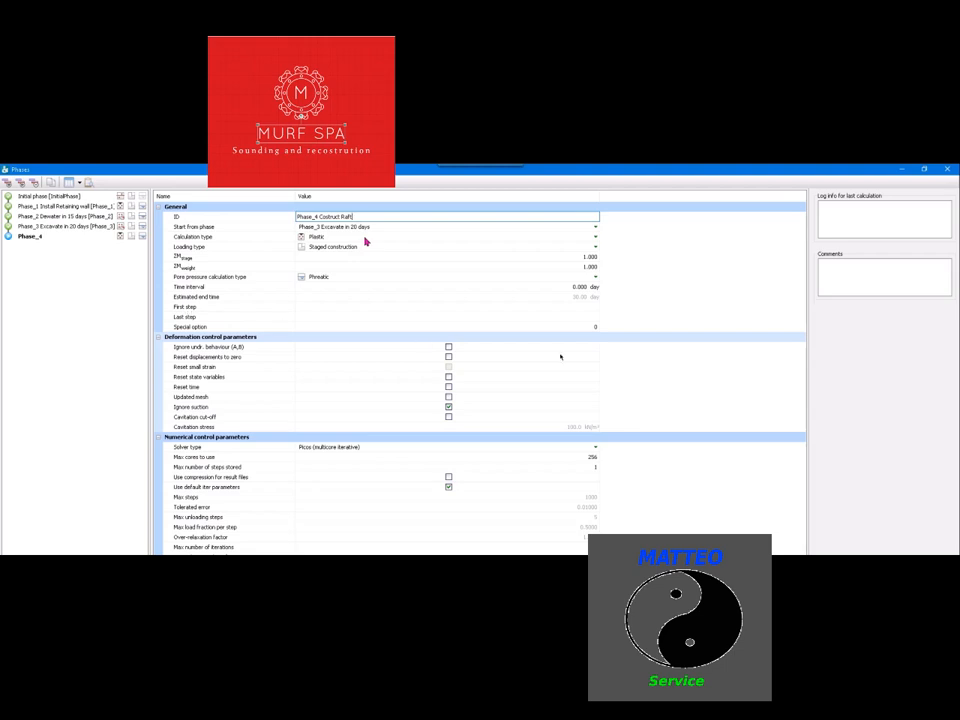
Set Phase_4's time interval to 30 days and its calculation type to Consolidation, and accept the phase settings
{"action": "left_click", "coordinate": [574, 287]}
{"action": "type", "text": "30"}
{"action": "key", "text": "Return"}
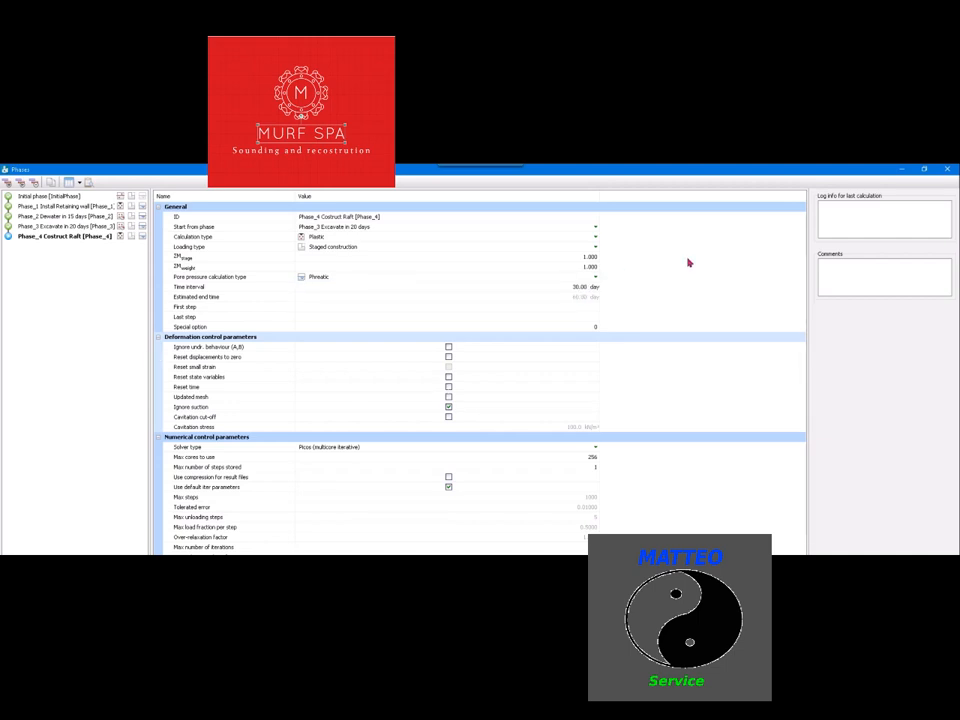
{"action": "left_click", "coordinate": [333, 238]}
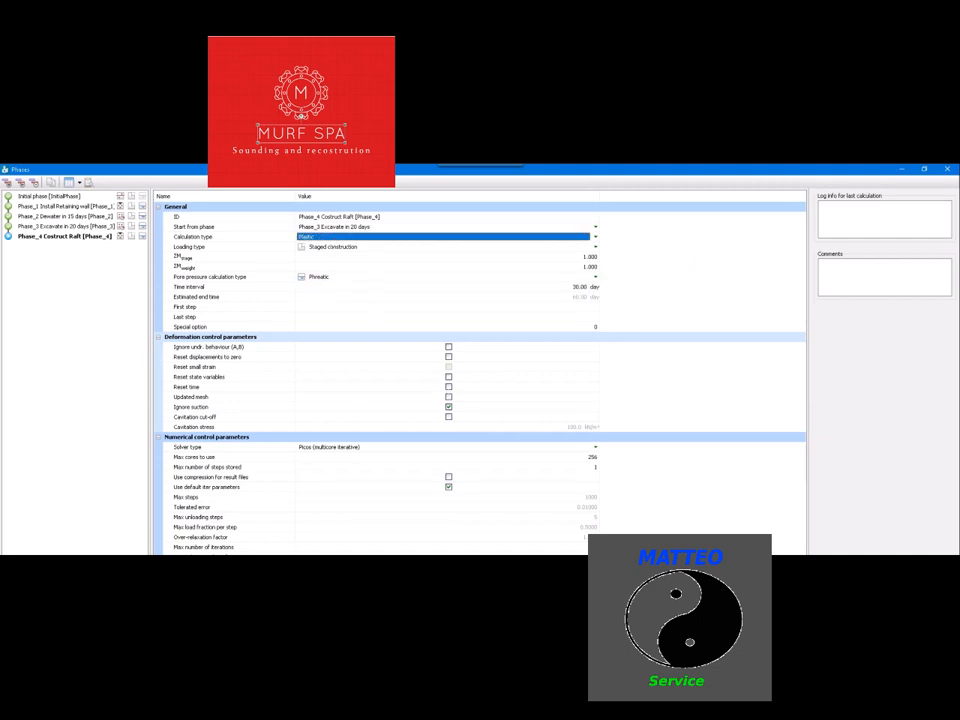
{"action": "left_click", "coordinate": [335, 253]}
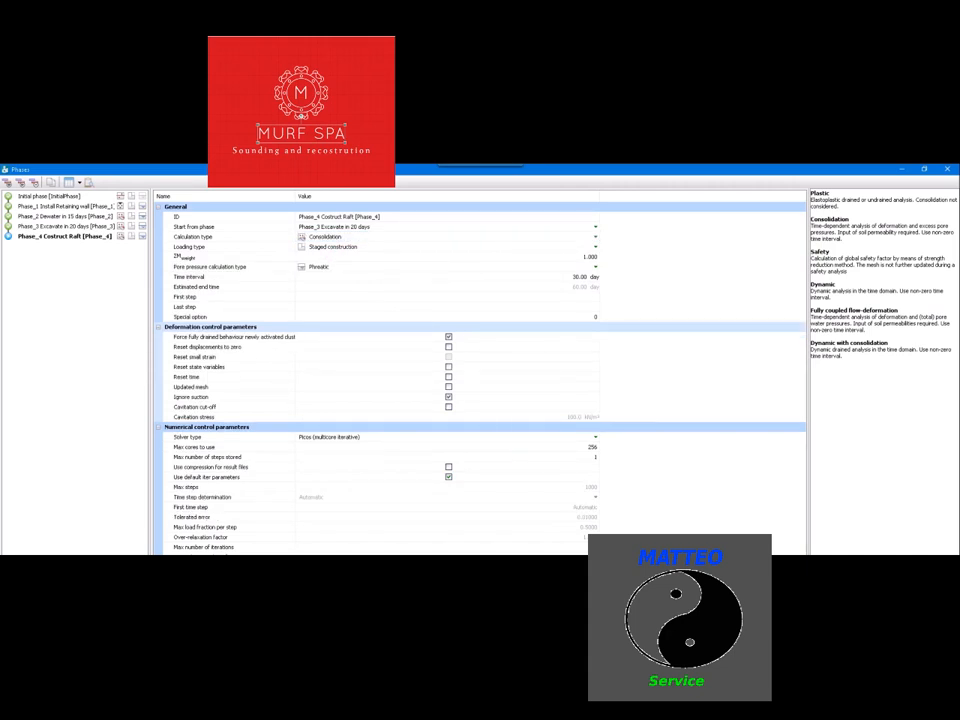
{"action": "key", "text": "Return"}
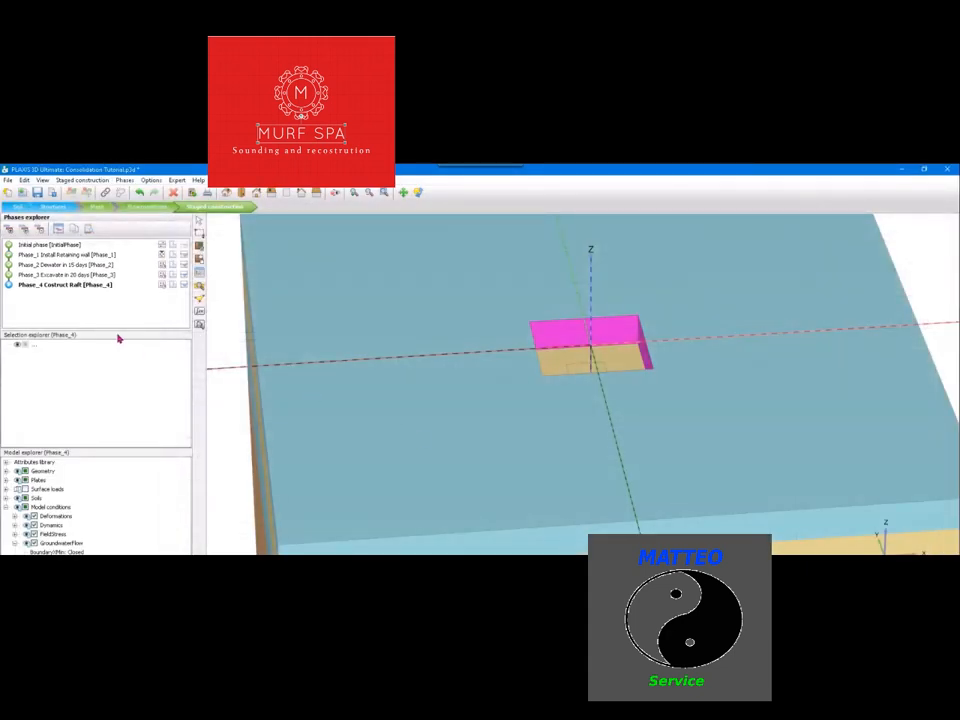
Activate all the plates in Phase_4 so that the raft at the excavation bottom is included
{"action": "left_click", "coordinate": [627, 344]}
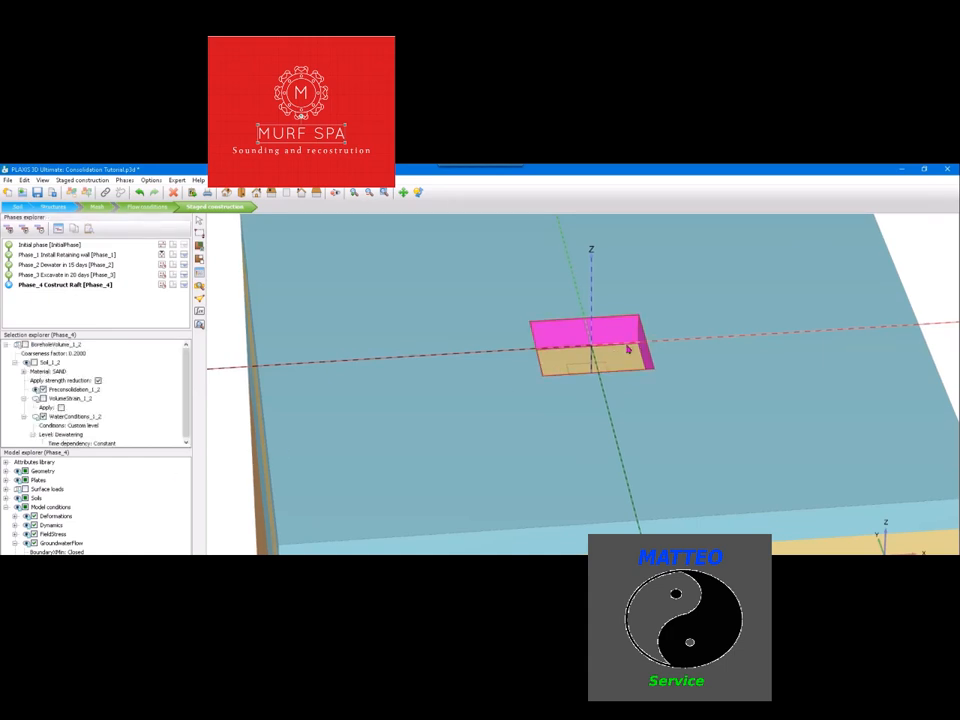
{"action": "scroll", "coordinate": [614, 355], "scroll_direction": "up", "scroll_amount": 2}
{"action": "key", "text": "Escape"}
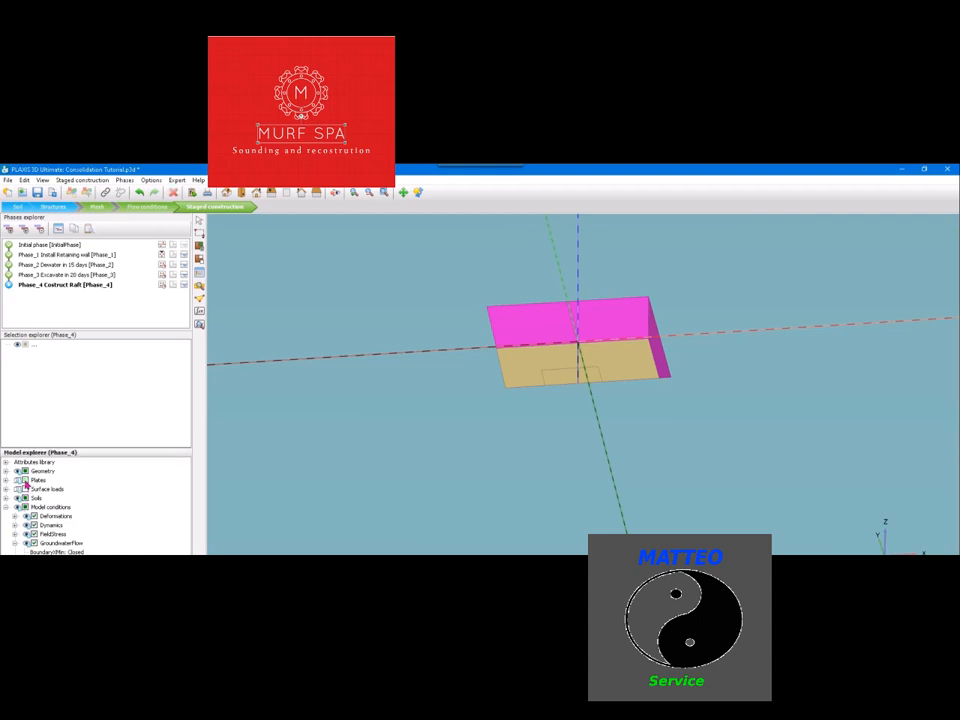
{"action": "left_click", "coordinate": [620, 358]}
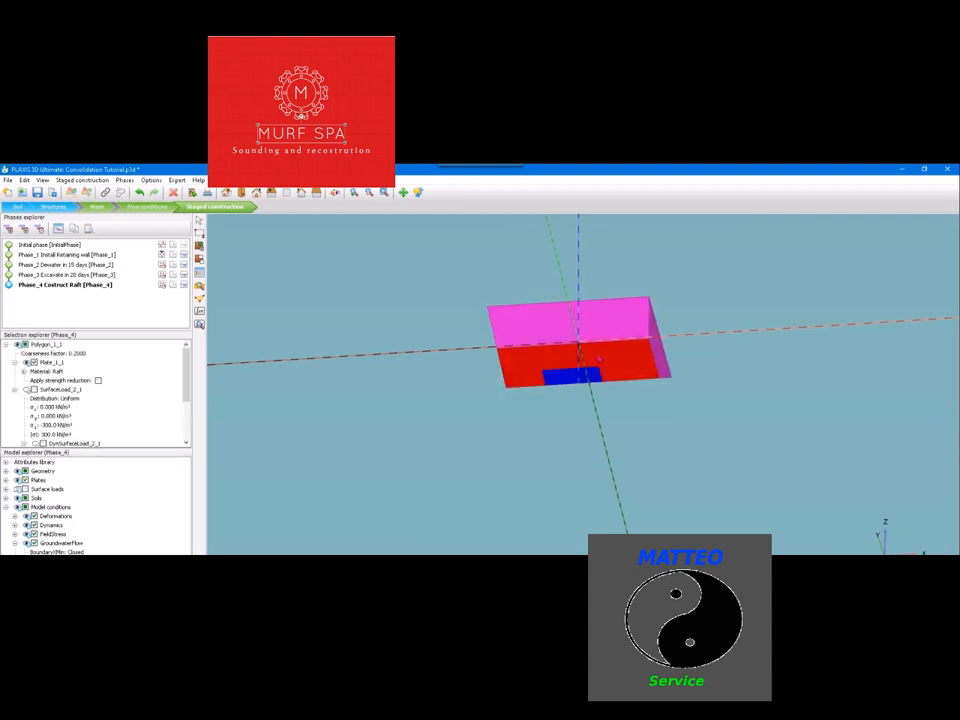
Calculate the raft construction phase, Phase_4
{"action": "scroll", "coordinate": [626, 388], "scroll_direction": "down", "scroll_amount": 3}
{"action": "left_click_drag", "start_coordinate": [677, 461], "coordinate": [604, 470]}
{"action": "left_click", "coordinate": [200, 312]}
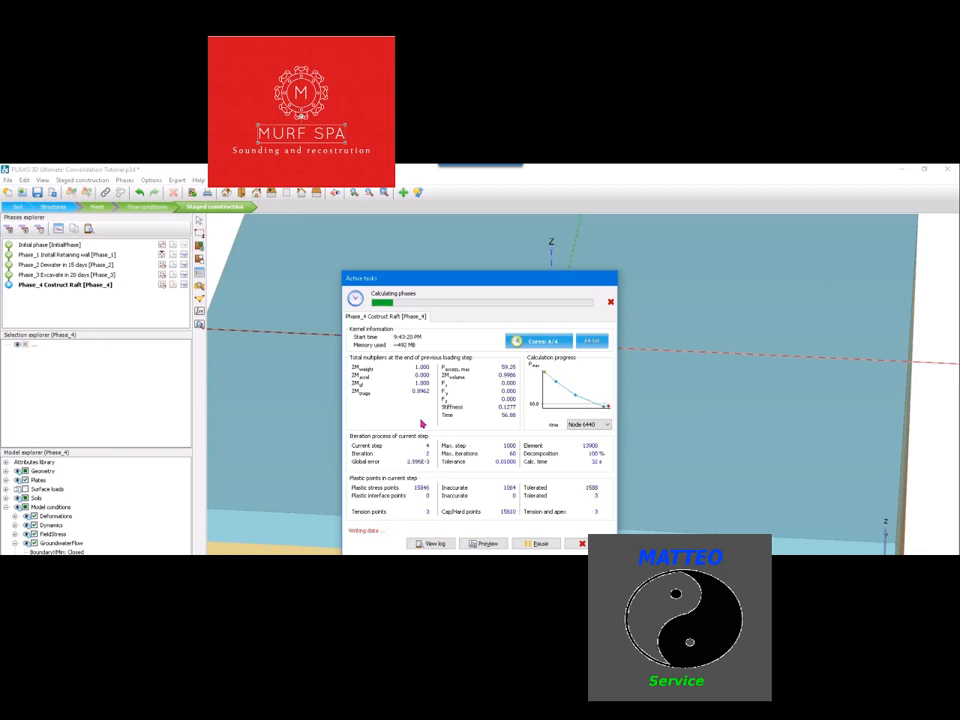
Change the ID of Phase_4 to "Phase_4 Costruct Raft in 30 days" and accept the phase settings
{"action": "double_click", "coordinate": [93, 289]}
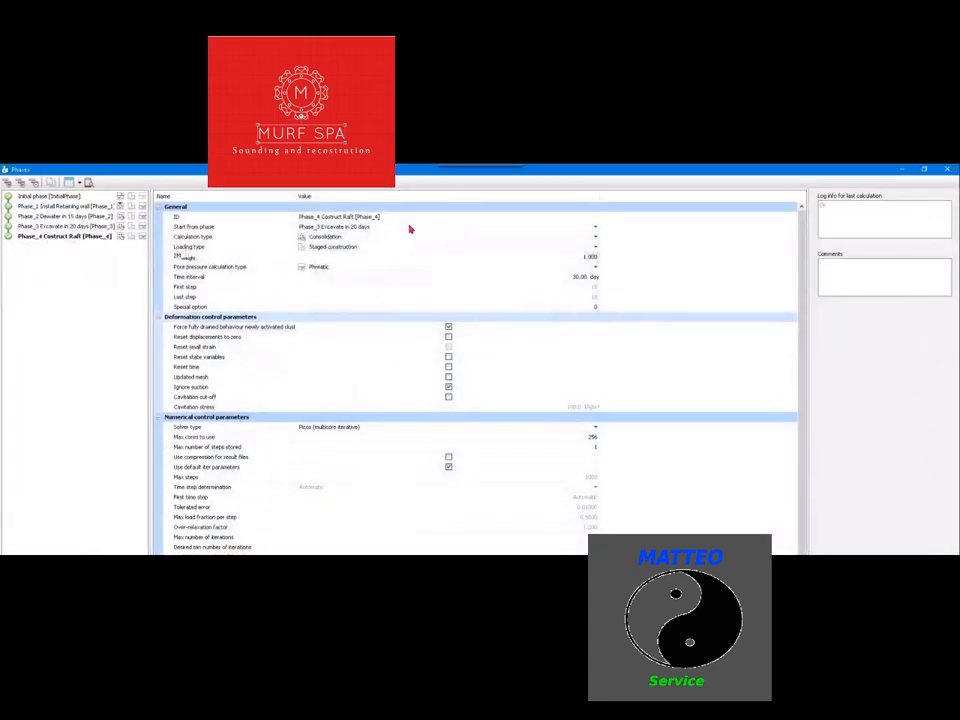
{"action": "left_click", "coordinate": [407, 218]}
{"action": "left_click", "coordinate": [379, 219]}
{"action": "type", "text": "in 30 days"}
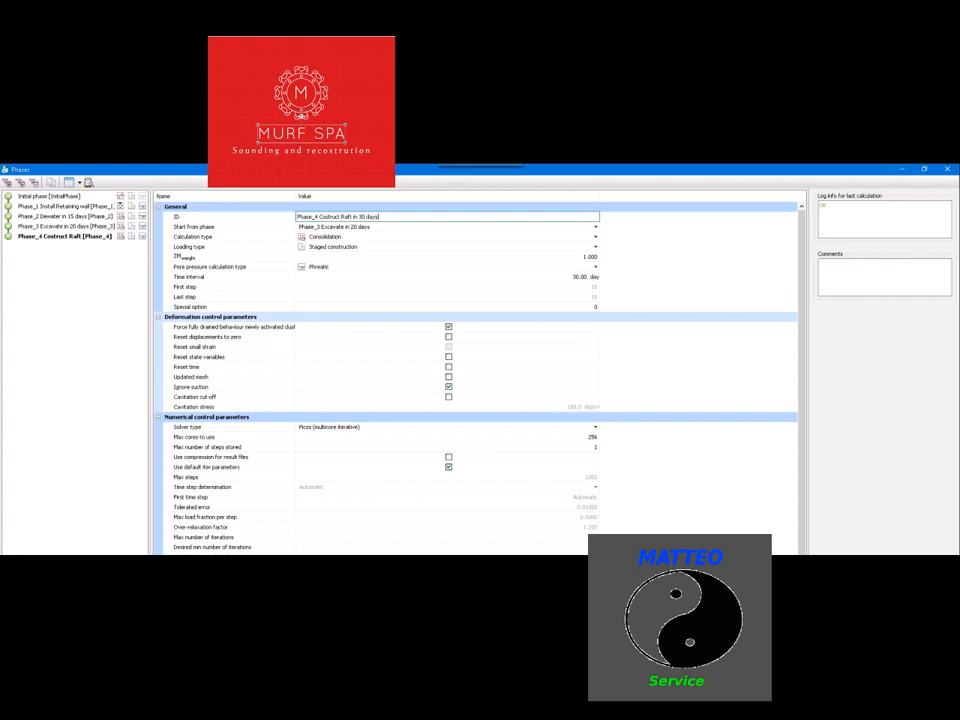
{"action": "key", "text": "Return"}
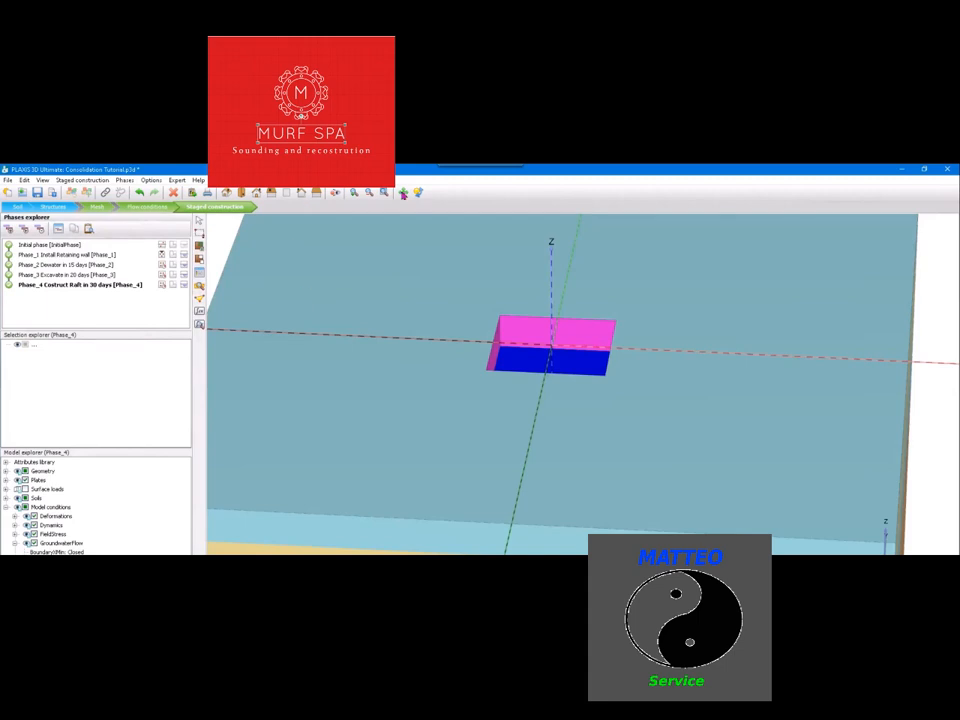
{"action": "left_click", "coordinate": [654, 420]}
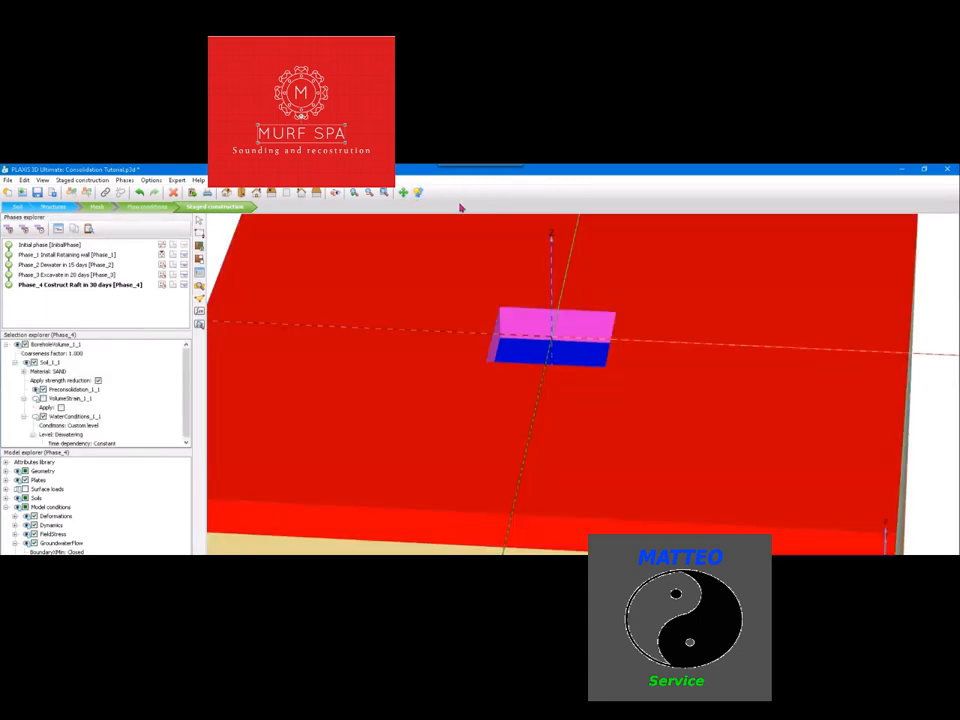
{"action": "left_click", "coordinate": [418, 193]}
{"action": "mouse_move", "coordinate": [655, 418]}
{"action": "left_mouse_down"}
{"action": "mouse_move", "coordinate": [663, 394]}
{"action": "mouse_move", "coordinate": [685, 392]}
{"action": "mouse_move", "coordinate": [690, 409]}
{"action": "mouse_move", "coordinate": [669, 431]}
{"action": "mouse_move", "coordinate": [663, 409]}
{"action": "left_mouse_up"}
{"action": "key", "text": "Escape"}
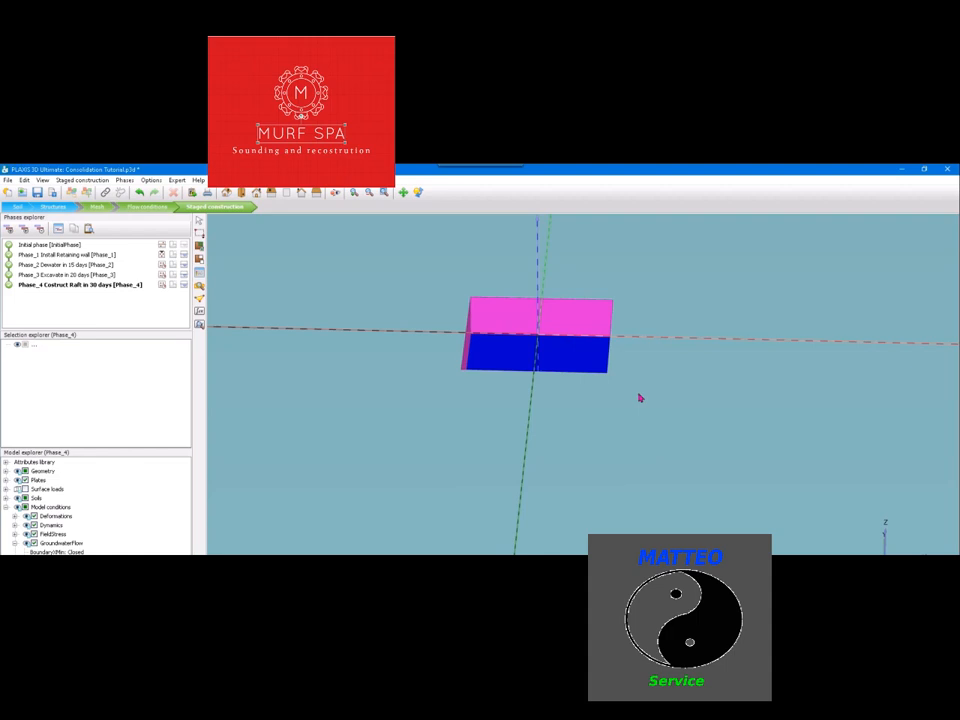
{"action": "scroll", "coordinate": [640, 398], "scroll_direction": "down", "scroll_amount": 1}
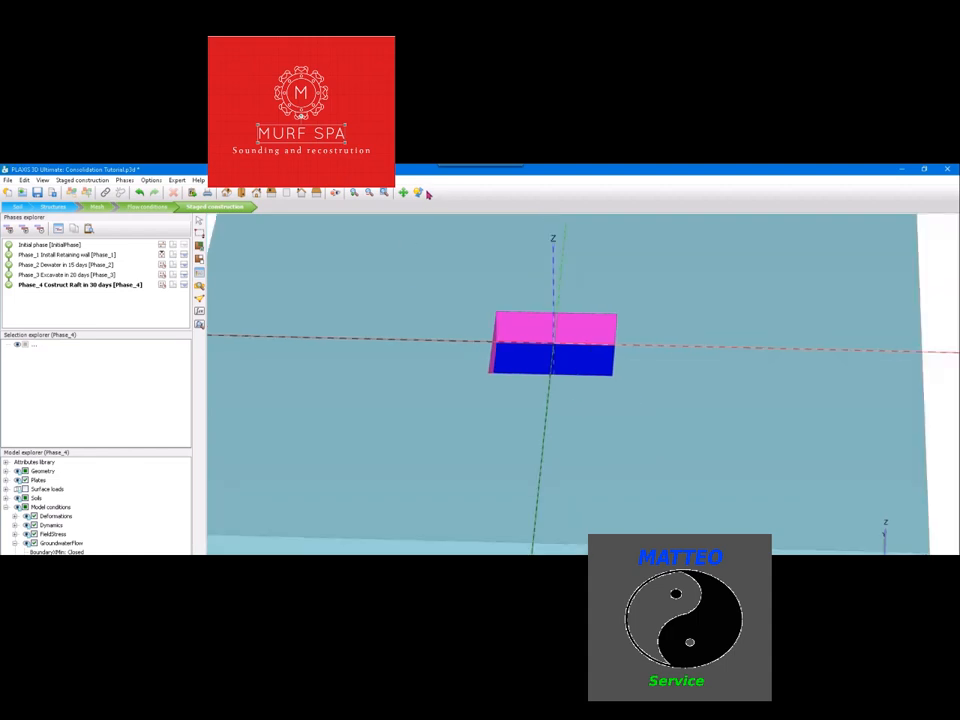
{"action": "mouse_move", "coordinate": [638, 396]}
{"action": "middle_mouse_down"}
{"action": "mouse_move", "coordinate": [655, 396]}
{"action": "mouse_move", "coordinate": [644, 389]}
{"action": "middle_mouse_up"}
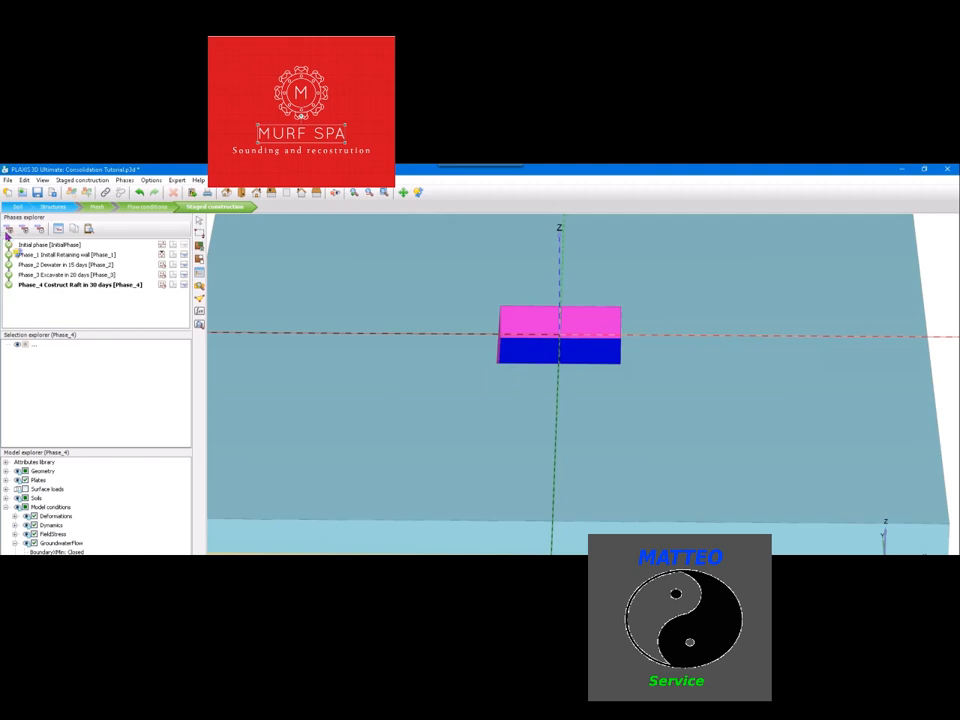
Add a new phase following Phase_4 and set its ID to "Phase_5 Apply loads from superstructure"
{"action": "left_click", "coordinate": [9, 229]}
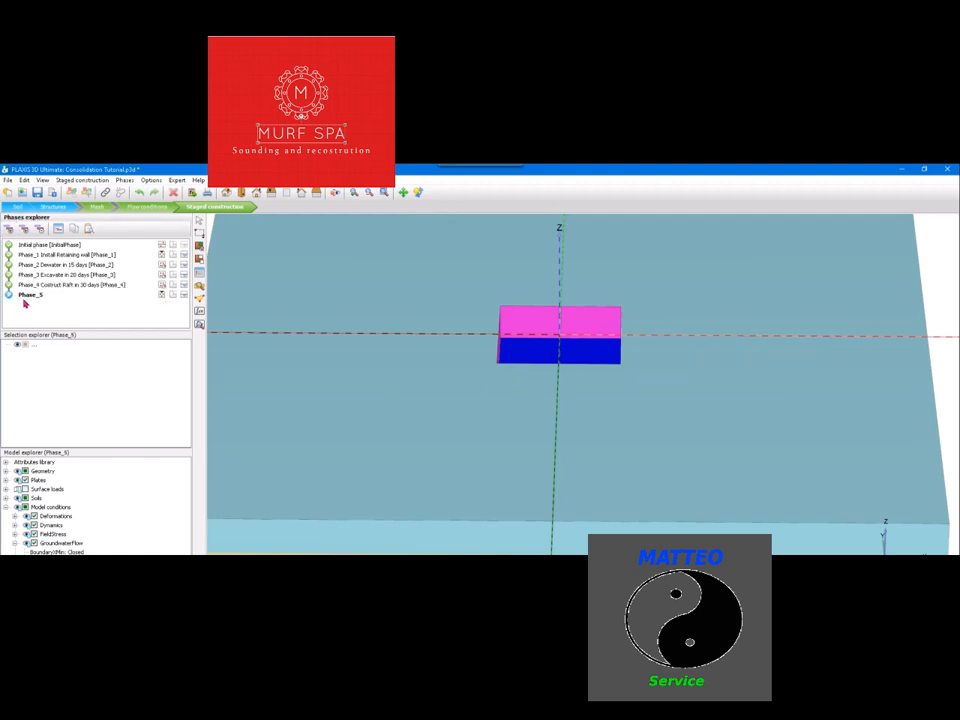
{"action": "double_click", "coordinate": [33, 296]}
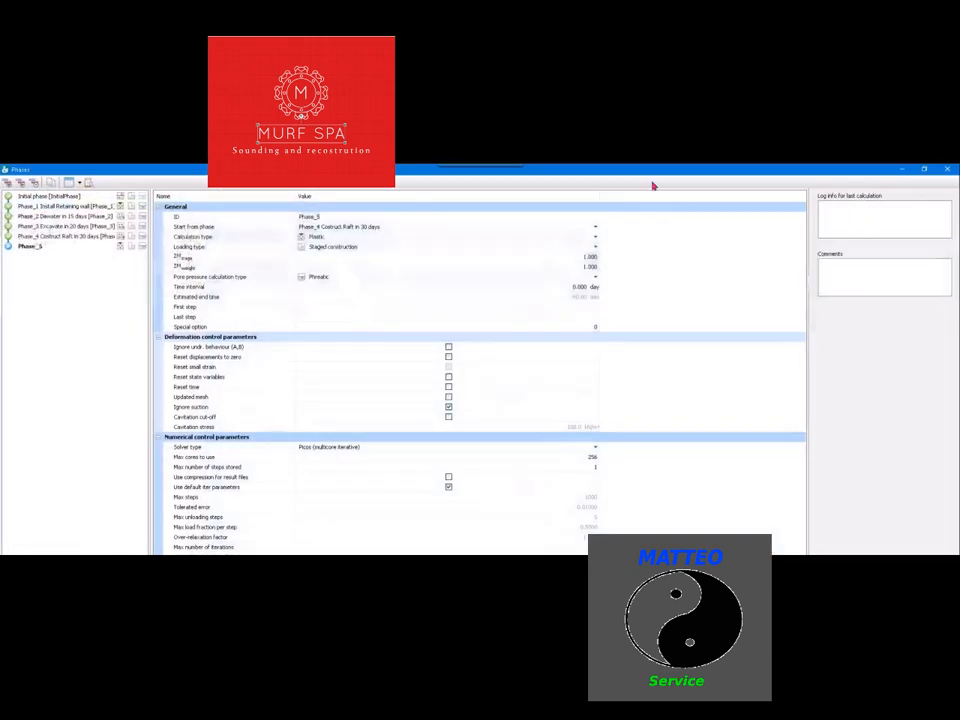
{"action": "left_click", "coordinate": [414, 219]}
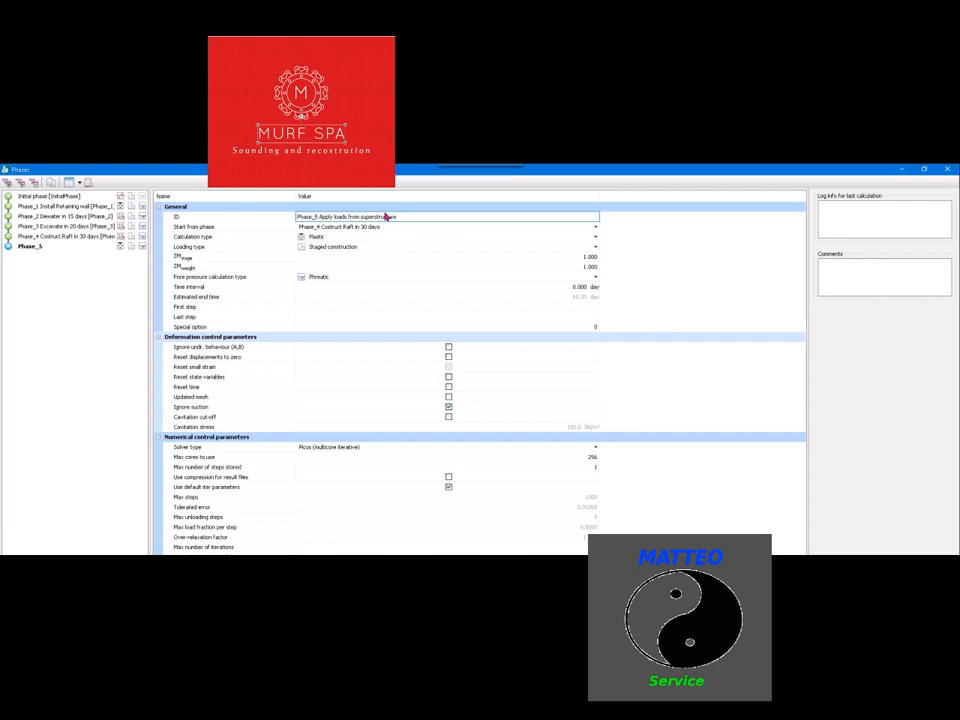
Set Phase_5's calculation type to Consolidation and its time interval to 365 days
{"action": "left_click", "coordinate": [538, 240]}
{"action": "left_click", "coordinate": [538, 240]}
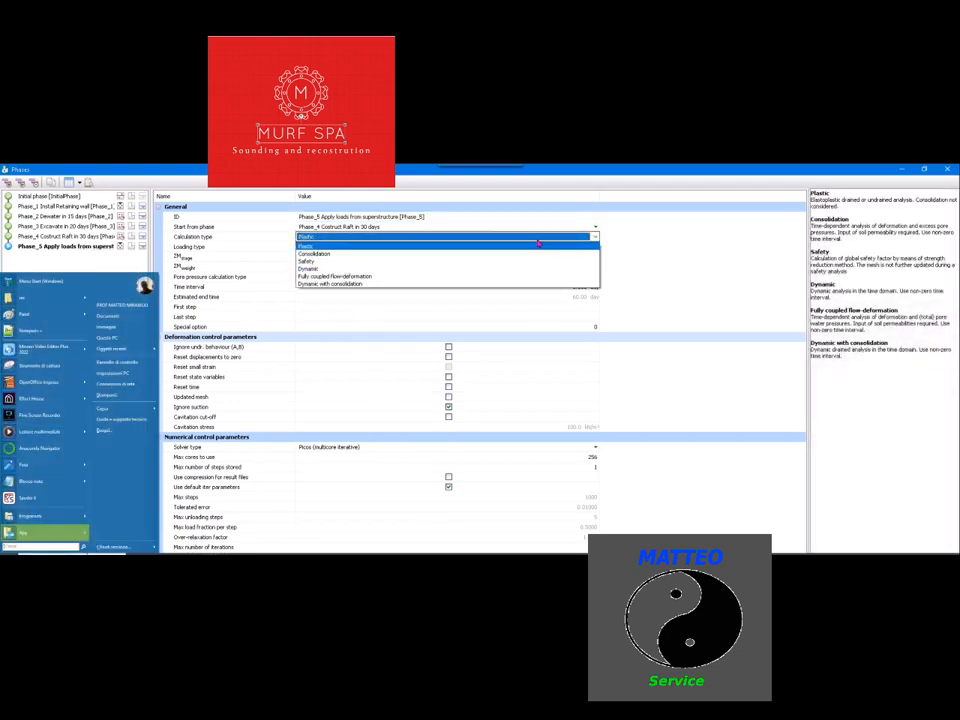
{"action": "left_click", "coordinate": [371, 256]}
{"action": "left_click", "coordinate": [580, 279]}
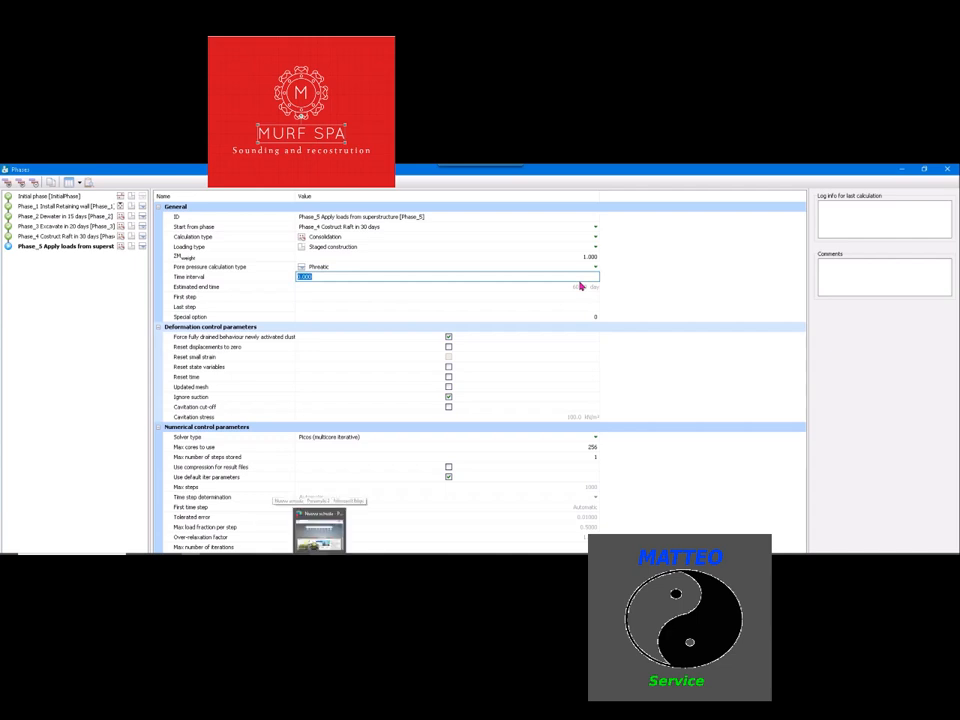
{"action": "type", "text": "365"}
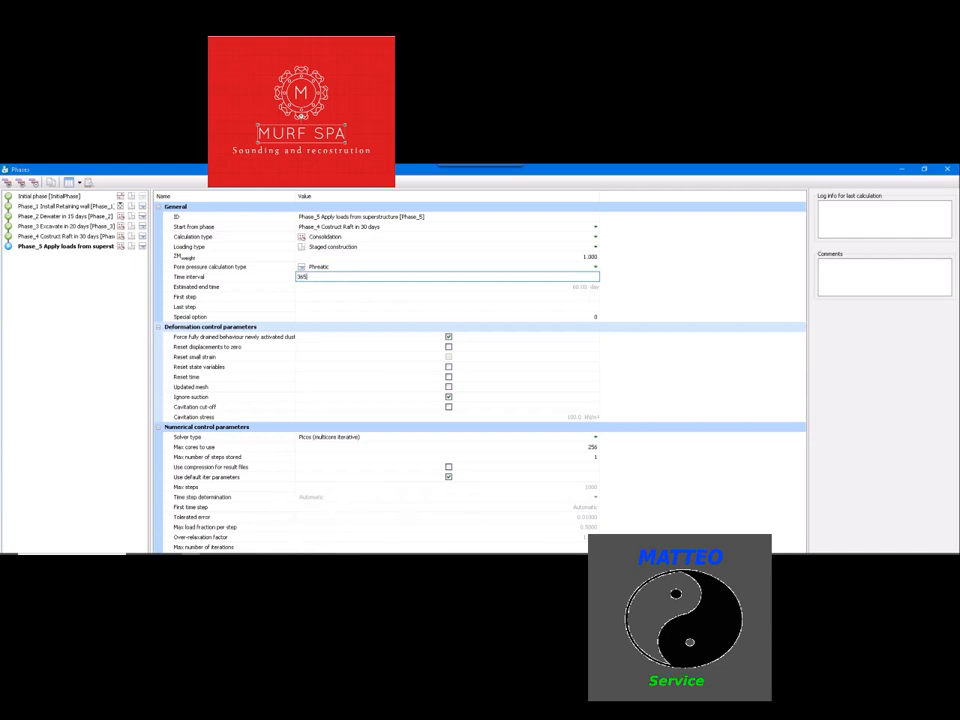
{"action": "key", "text": "Return"}
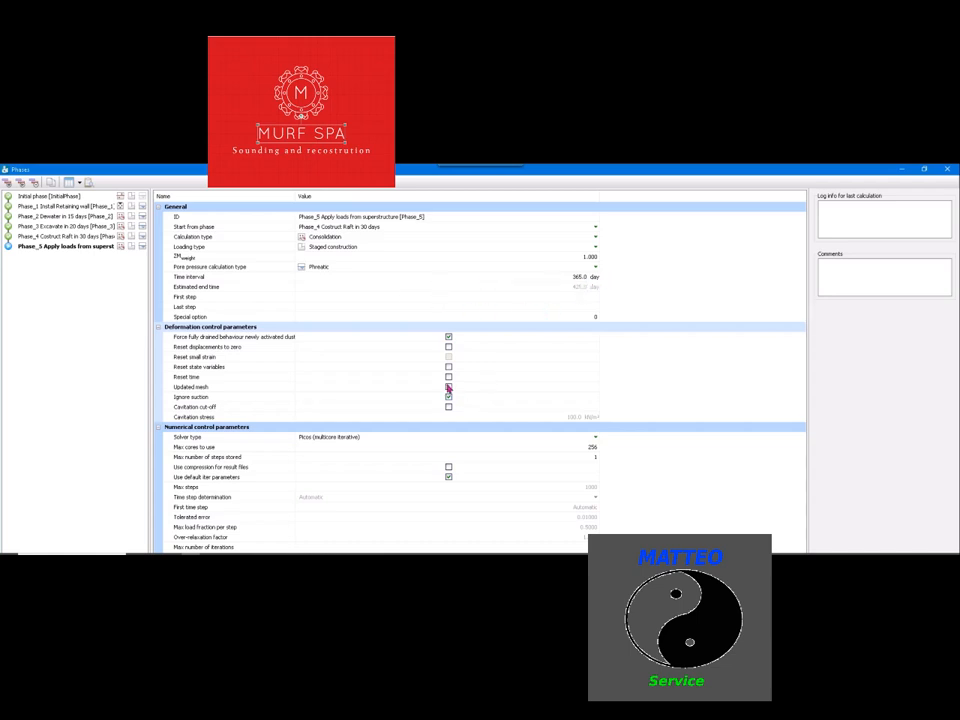
Enable resetting displacements to zero for Phase_5 and extend its ID to "Phase_5 Apply loads from superstructure in 1 yr"
{"action": "left_click", "coordinate": [449, 348]}
{"action": "left_click", "coordinate": [390, 216]}
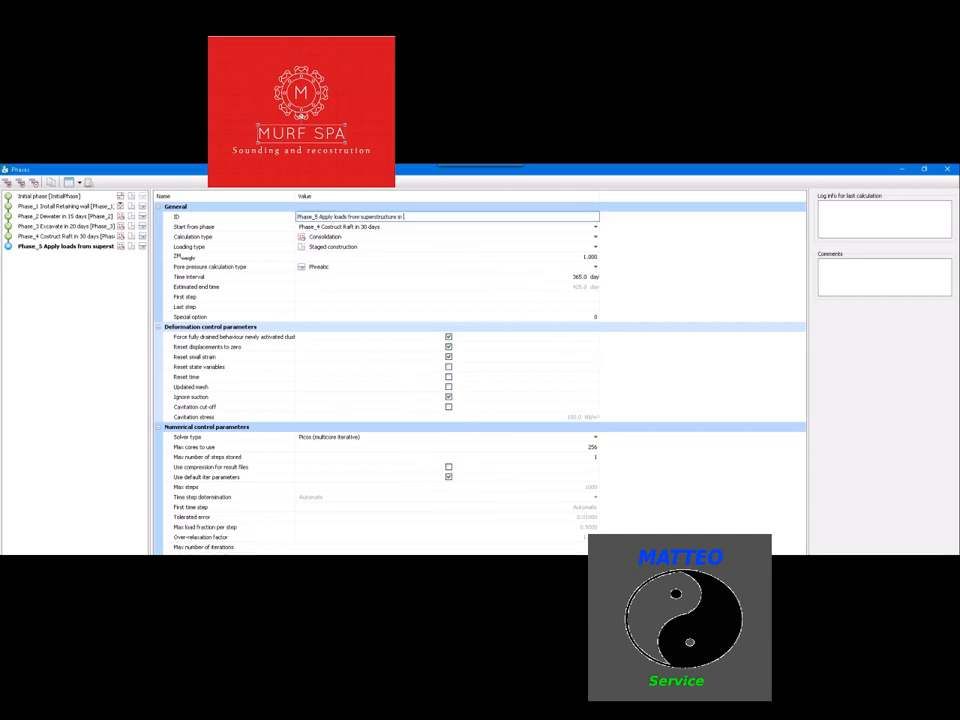
{"action": "type", "text": "in 1 yr"}
{"action": "left_click", "coordinate": [928, 674]}
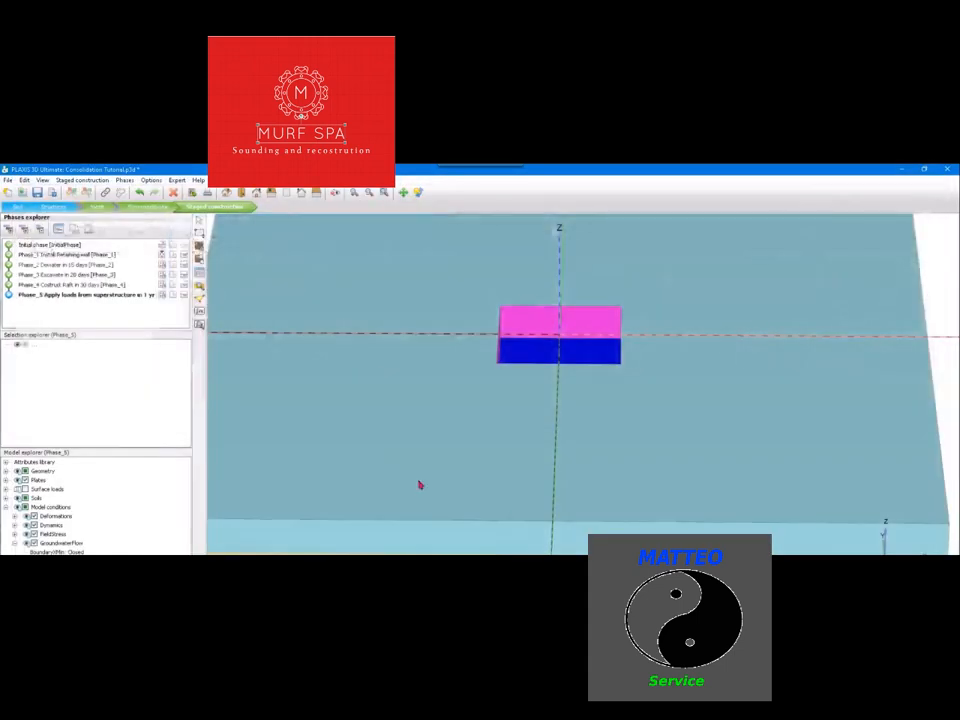
{"action": "left_click", "coordinate": [501, 377]}
{"action": "left_click", "coordinate": [418, 192]}
{"action": "mouse_move", "coordinate": [631, 384]}
{"action": "left_mouse_down"}
{"action": "mouse_move", "coordinate": [648, 367]}
{"action": "mouse_move", "coordinate": [634, 372]}
{"action": "left_mouse_up"}
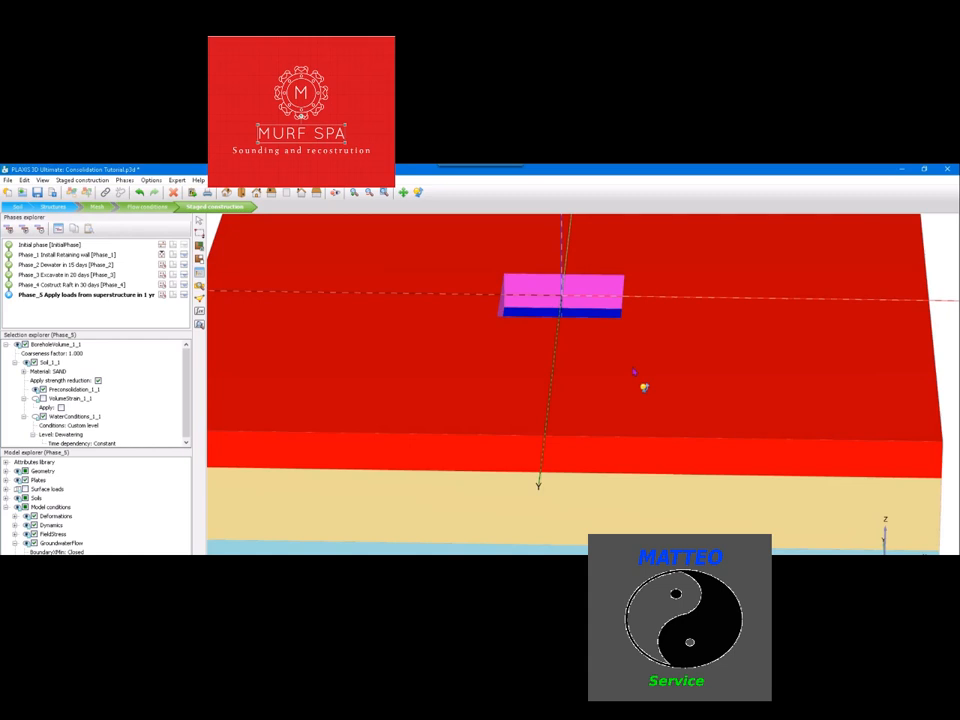
{"action": "key", "text": "Escape"}
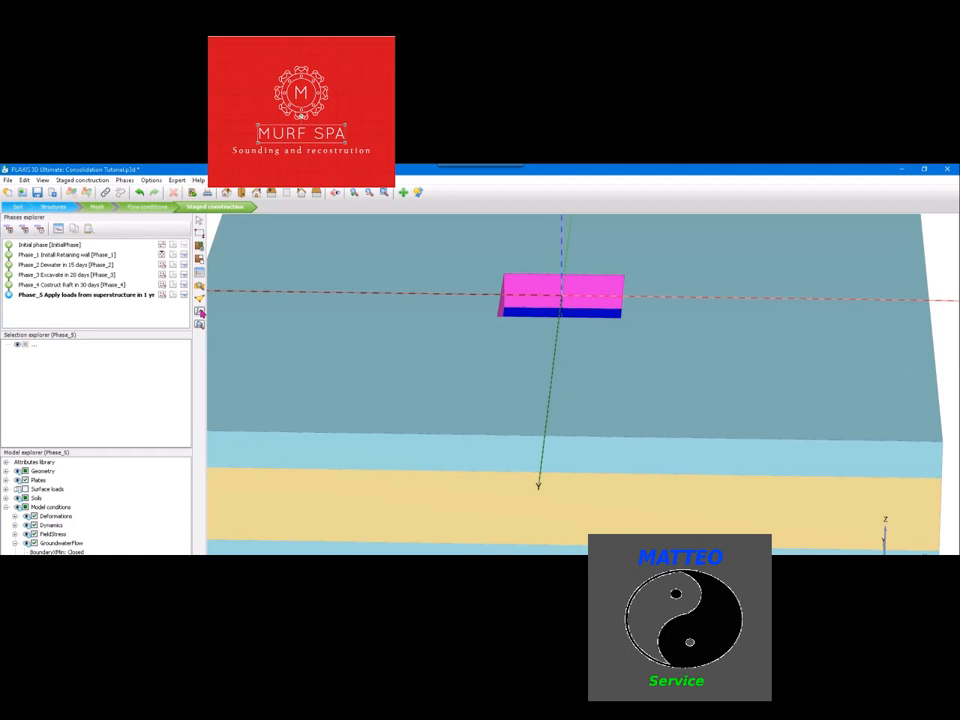
{"action": "left_click", "coordinate": [201, 313]}
{"action": "left_click", "coordinate": [585, 557]}
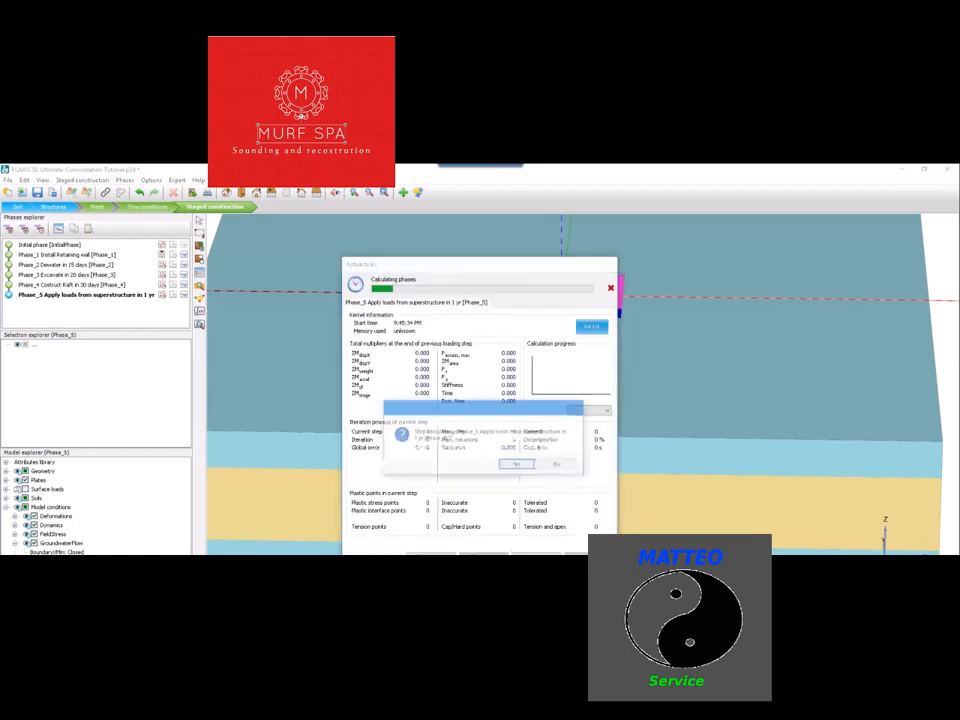
{"action": "left_click", "coordinate": [518, 463]}
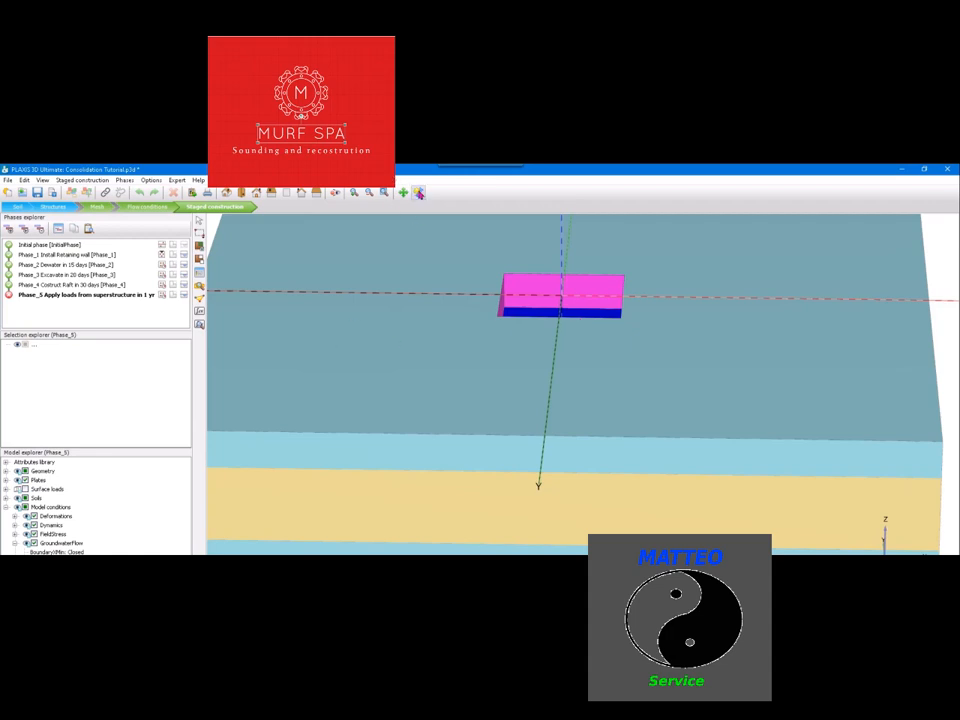
Activate all the surface loads in Phase_5 and check the vertical component of the load on the raft's central area
{"action": "left_click", "coordinate": [419, 192]}
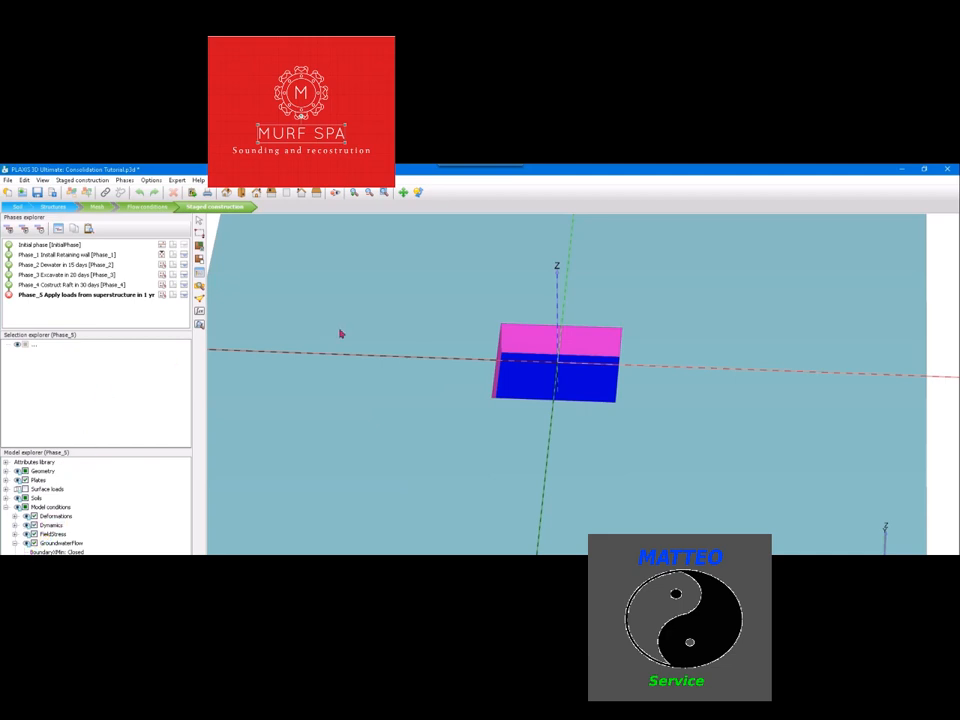
{"action": "left_click", "coordinate": [258, 248]}
{"action": "key", "text": "Escape"}
{"action": "left_click", "coordinate": [588, 382]}
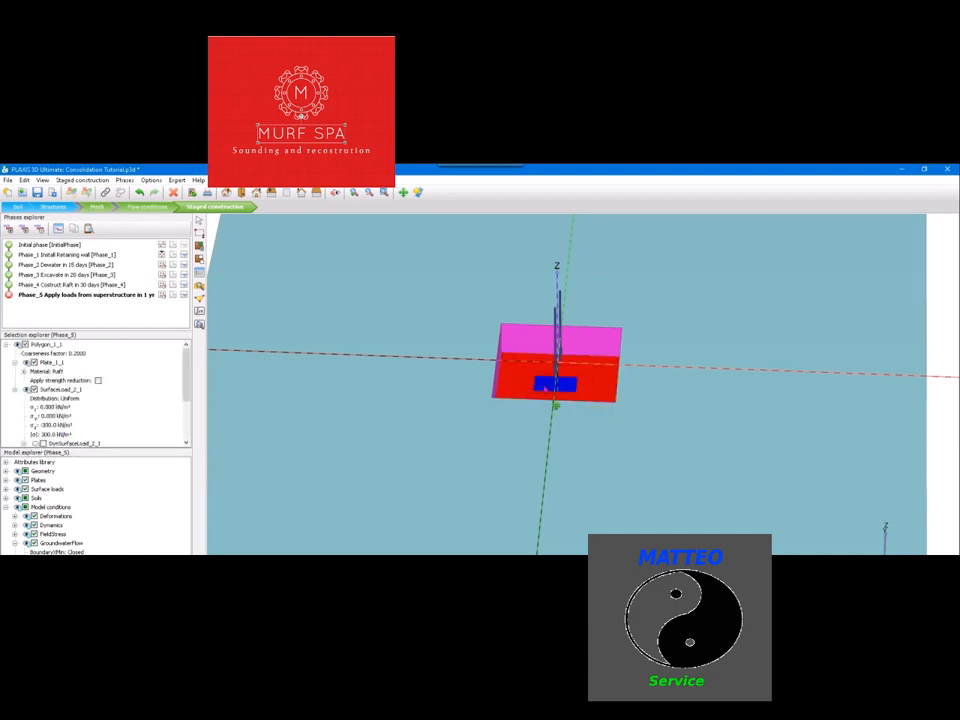
{"action": "left_click", "coordinate": [545, 388]}
{"action": "left_click", "coordinate": [52, 426]}
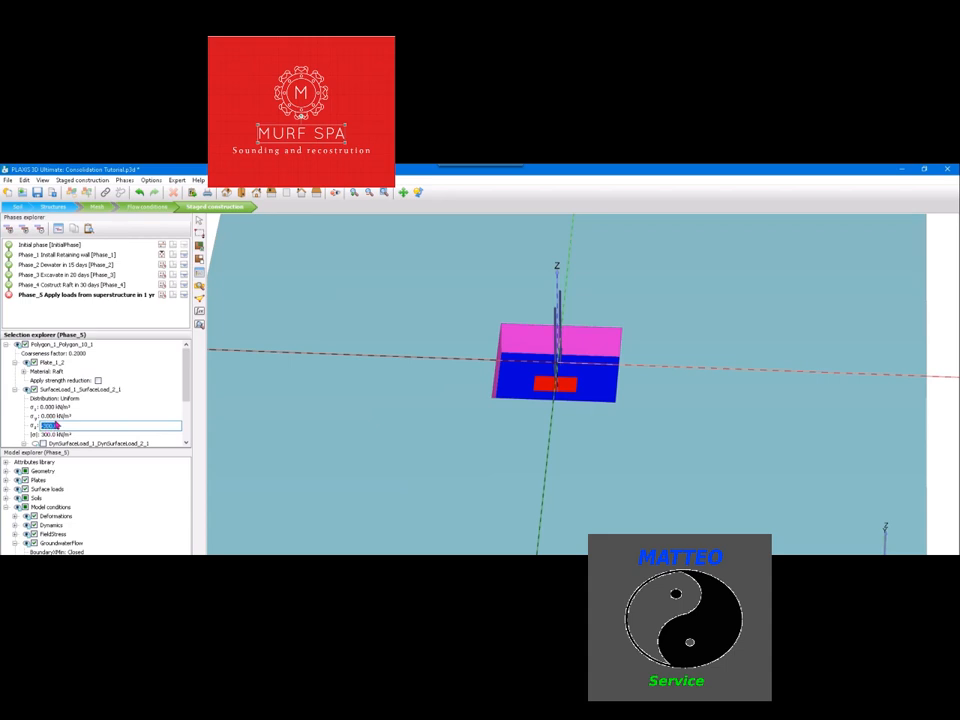
{"action": "key", "text": "Return"}
{"action": "key", "text": "Escape"}
Mark Phase_5 for calculation again
{"action": "left_click", "coordinate": [418, 192]}
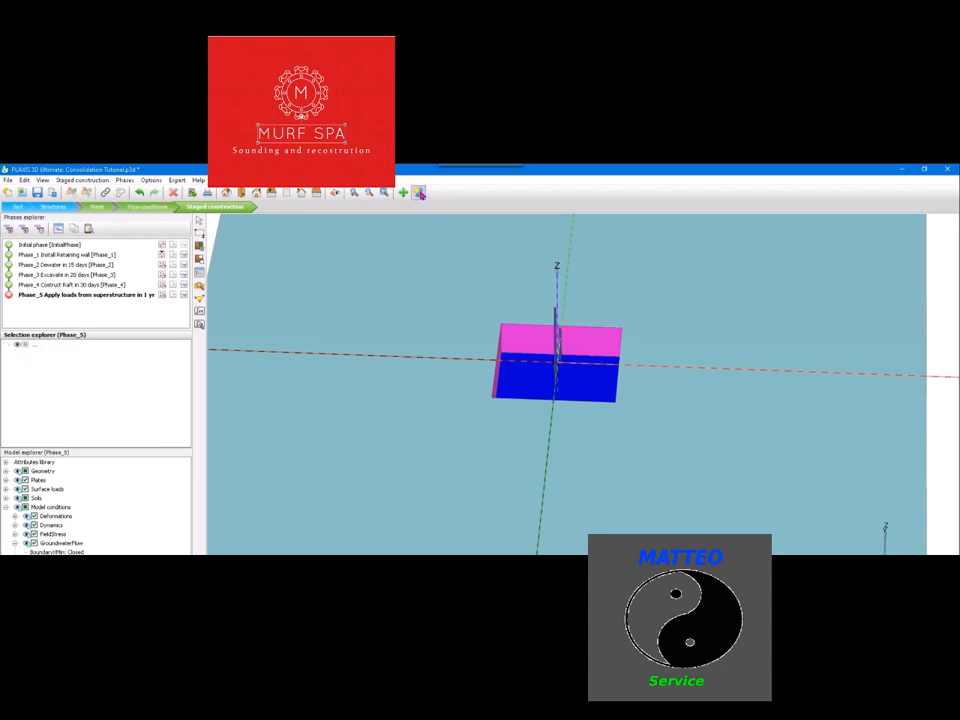
{"action": "left_click_drag", "start_coordinate": [635, 420], "coordinate": [422, 309]}
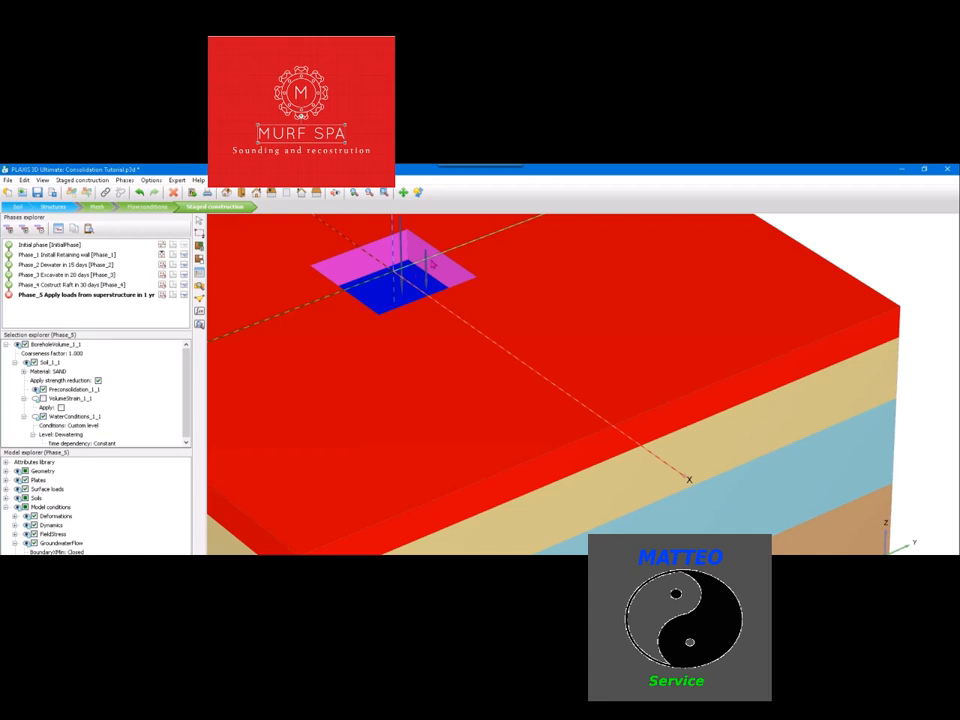
{"action": "middle_click_drag", "start_coordinate": [435, 410], "coordinate": [530, 415]}
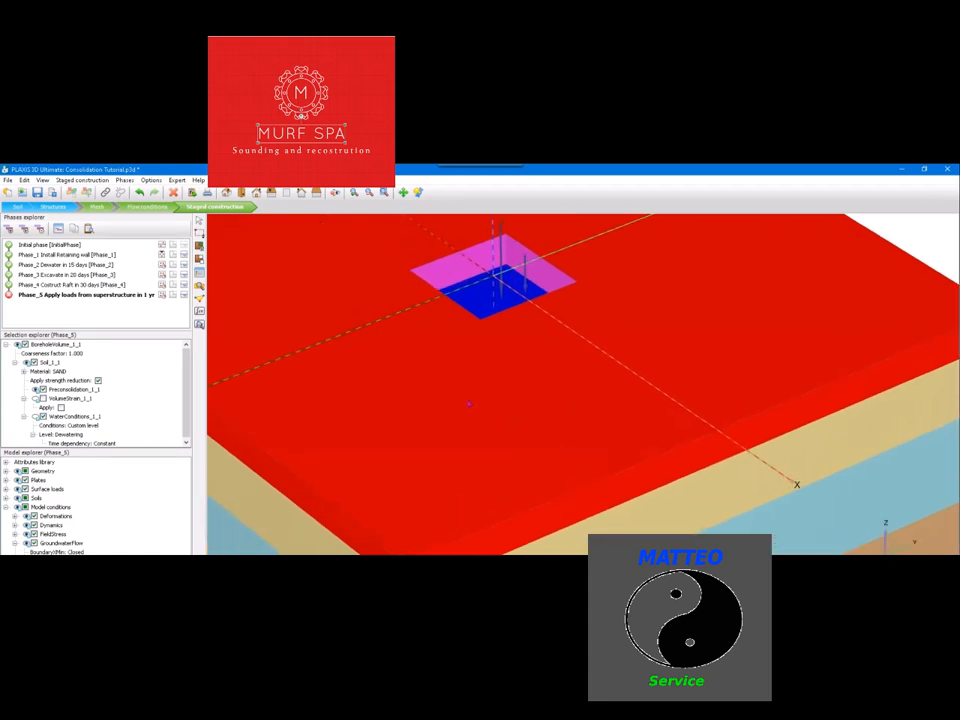
{"action": "left_click", "coordinate": [9, 296]}
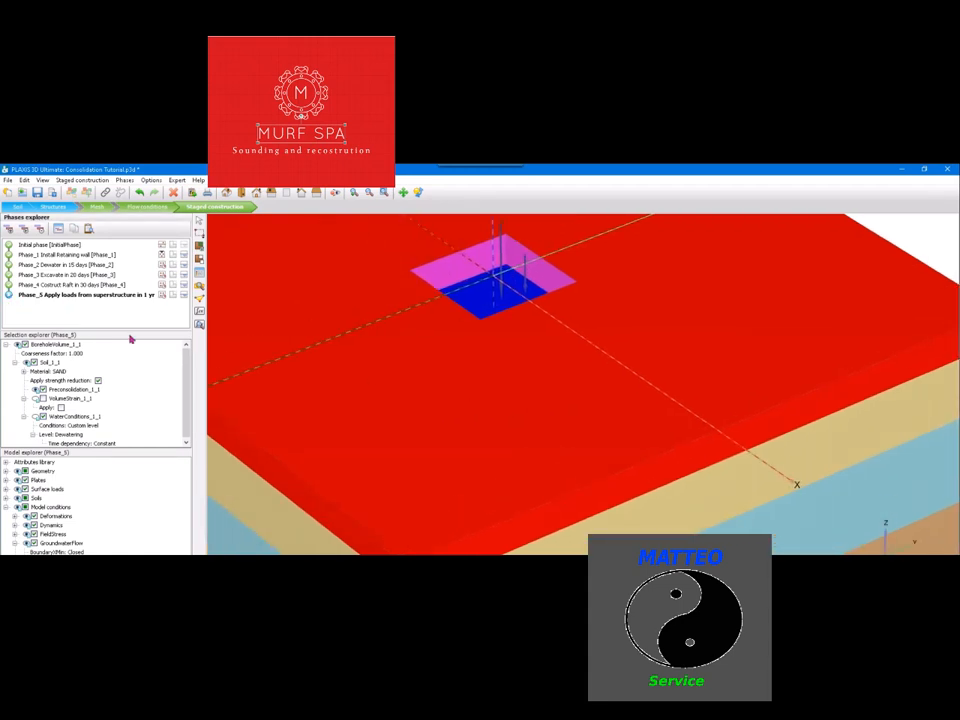
Review Phase_5's settings in the phases window and calculate the phase
{"action": "scroll", "coordinate": [580, 385], "scroll_direction": "down", "scroll_amount": 5}
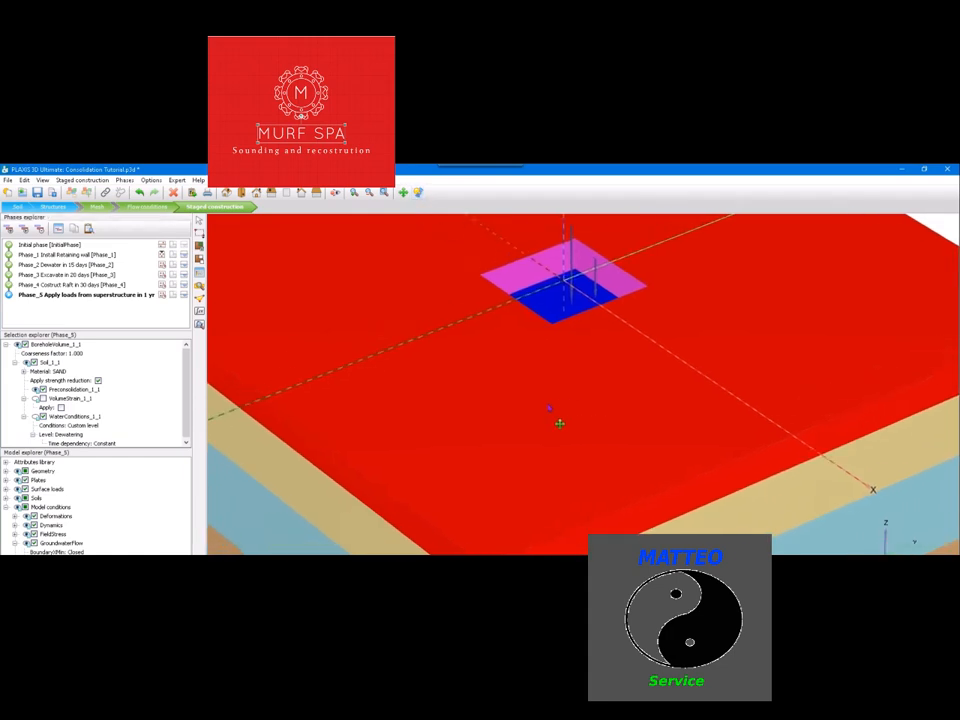
{"action": "left_click", "coordinate": [418, 193]}
{"action": "left_click_drag", "start_coordinate": [551, 418], "coordinate": [648, 440]}
{"action": "left_click", "coordinate": [87, 228]}
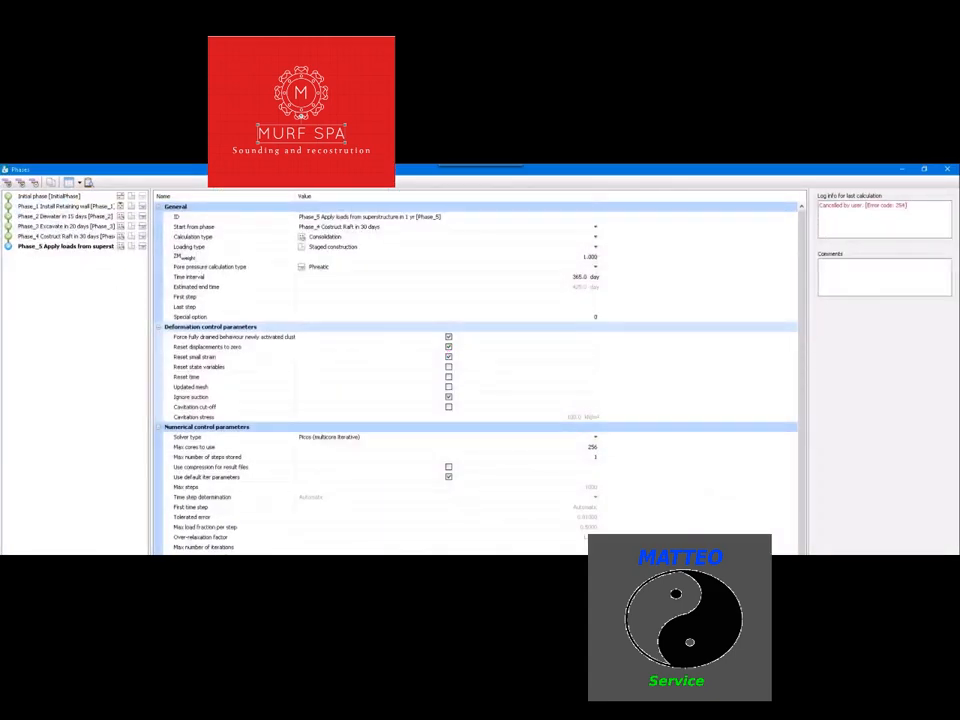
{"action": "key", "text": "Escape"}
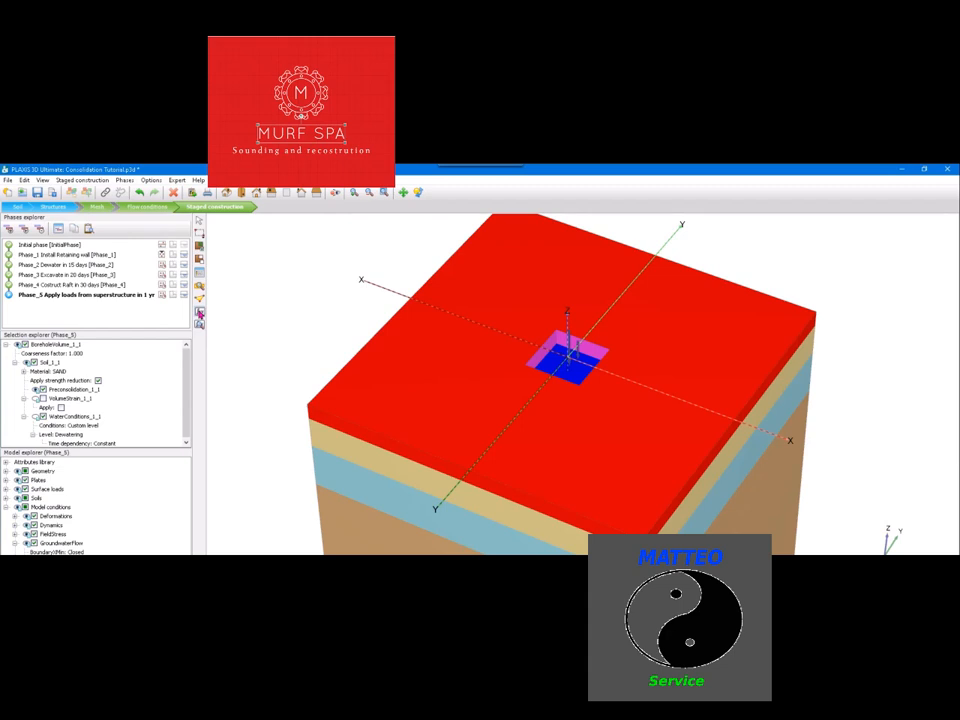
{"action": "left_click", "coordinate": [200, 313]}
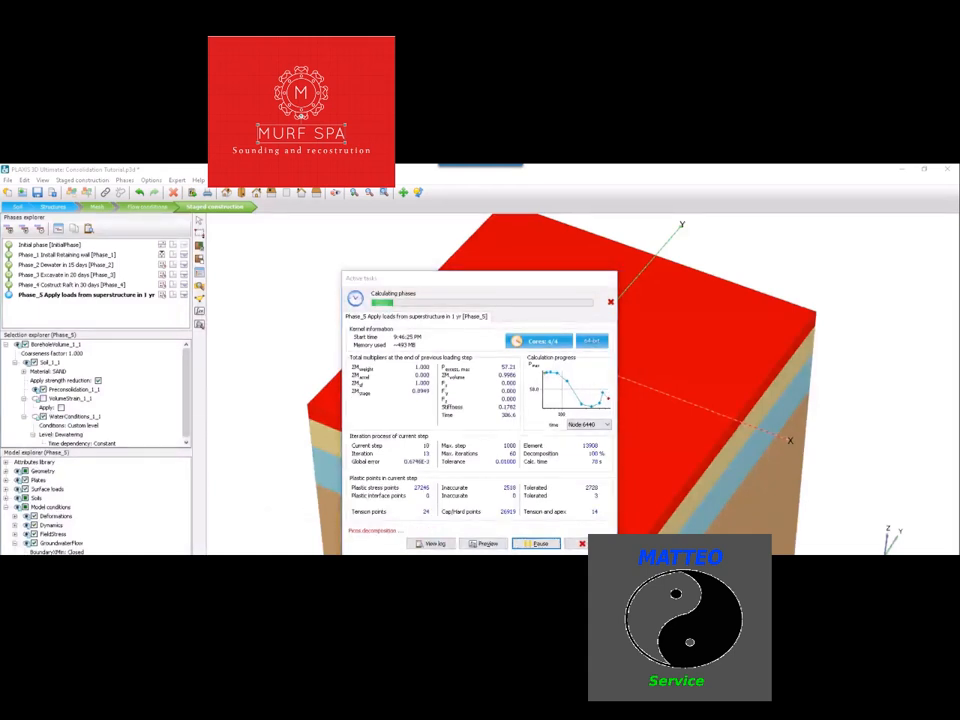
{"action": "left_click_drag", "start_coordinate": [546, 279], "coordinate": [522, 245]}
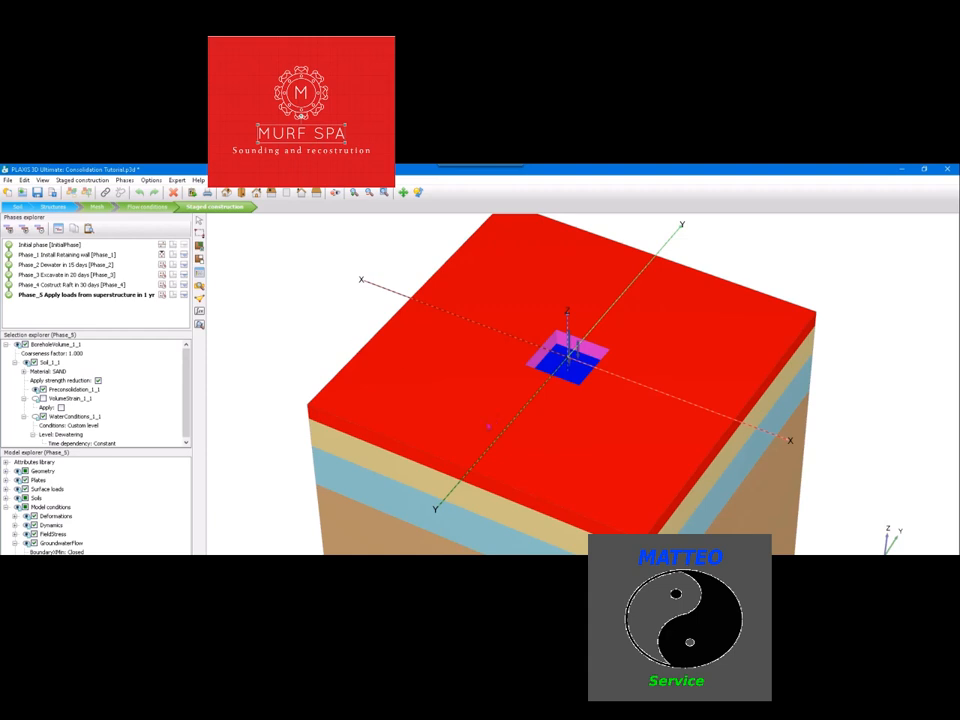
Add a phase following Phase_5 and set its ID to "Phase_6 Remove dewatering in 7 days"
{"action": "left_click", "coordinate": [311, 312]}
{"action": "left_click", "coordinate": [421, 193]}
{"action": "left_click_drag", "start_coordinate": [470, 357], "coordinate": [532, 324]}
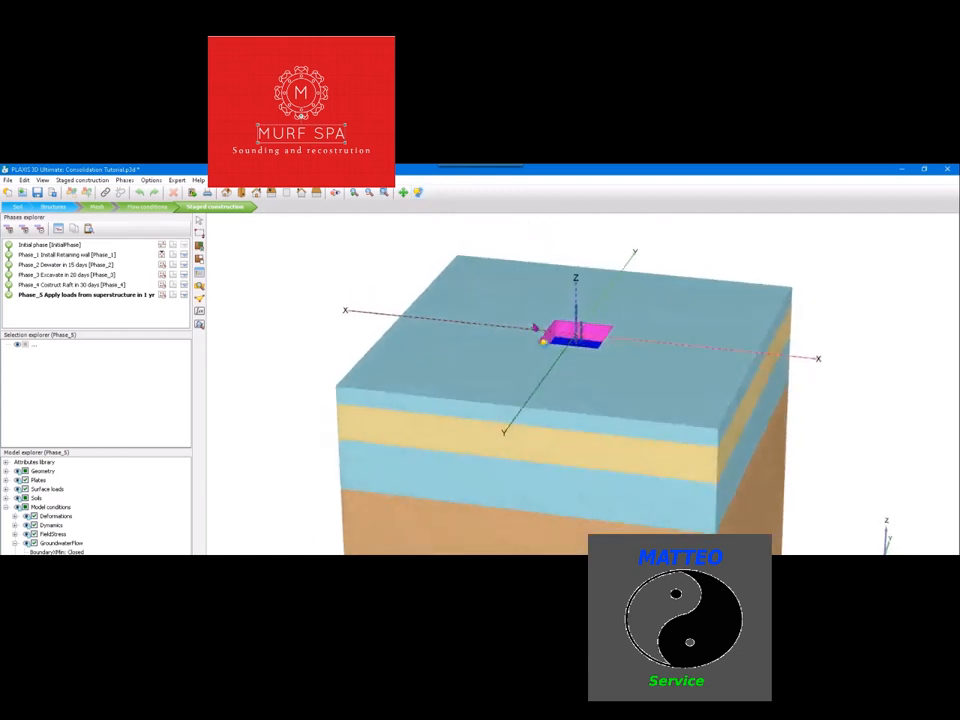
{"action": "left_click", "coordinate": [9, 229]}
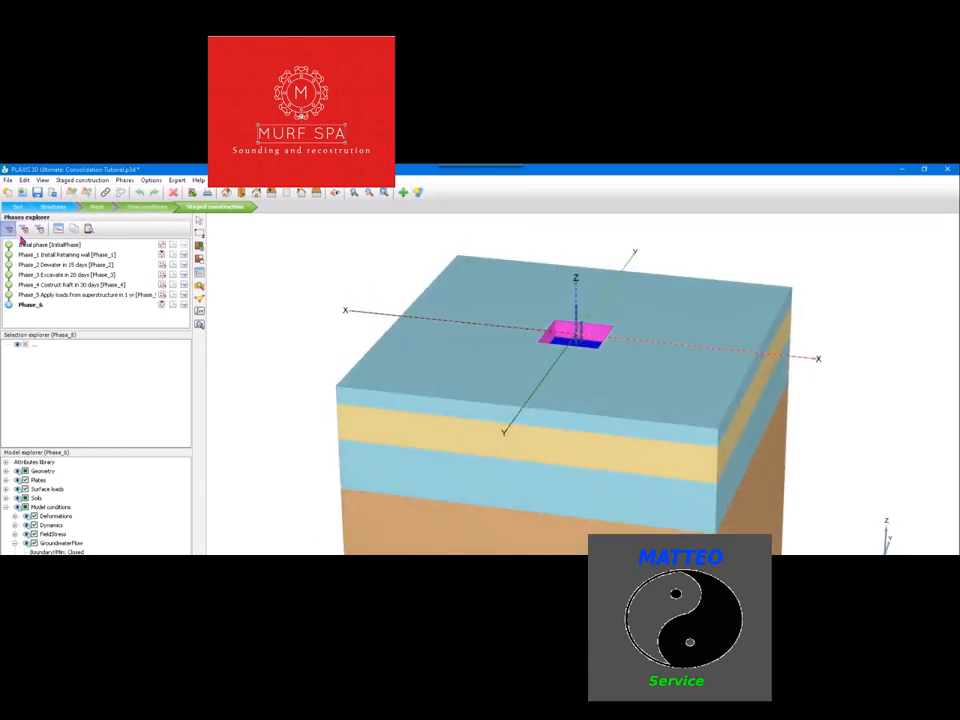
{"action": "double_click", "coordinate": [40, 305]}
{"action": "left_click", "coordinate": [477, 220]}
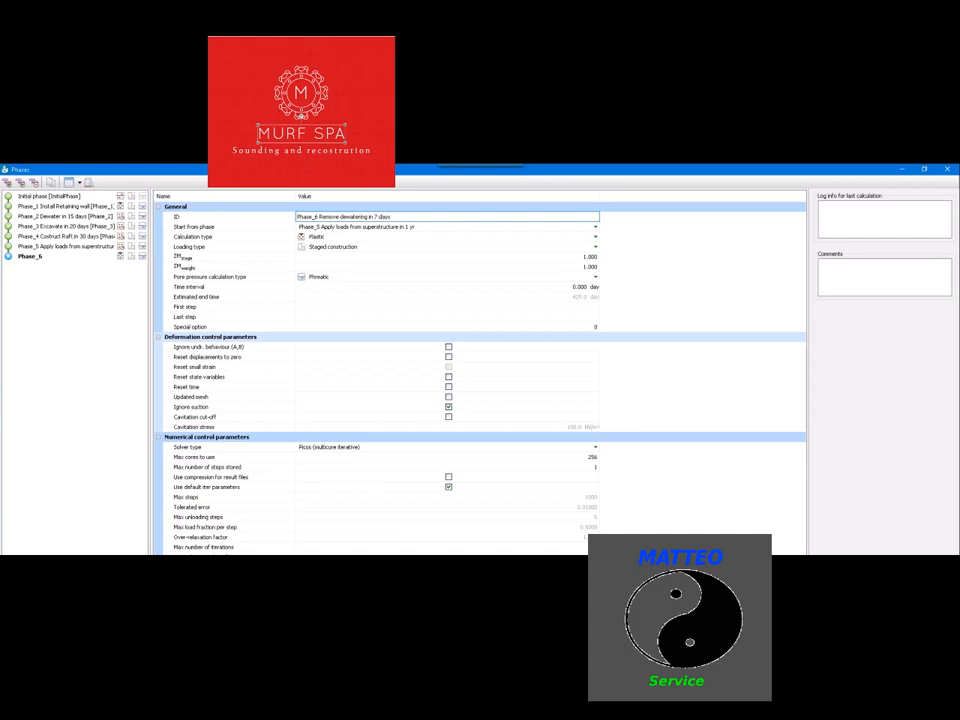
Set Phase_6's calculation type to Consolidation and its time interval to 7 days
{"action": "left_click", "coordinate": [478, 238]}
{"action": "left_click", "coordinate": [478, 239]}
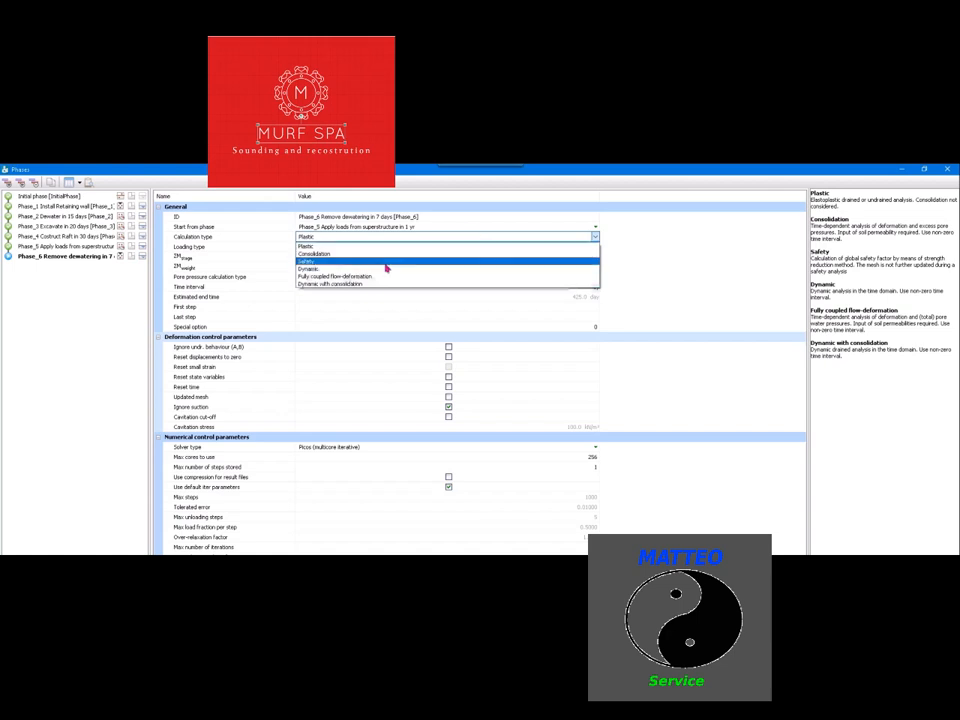
{"action": "left_click", "coordinate": [381, 256]}
{"action": "left_click", "coordinate": [571, 280]}
{"action": "type", "text": "7"}
{"action": "key", "text": "Return"}
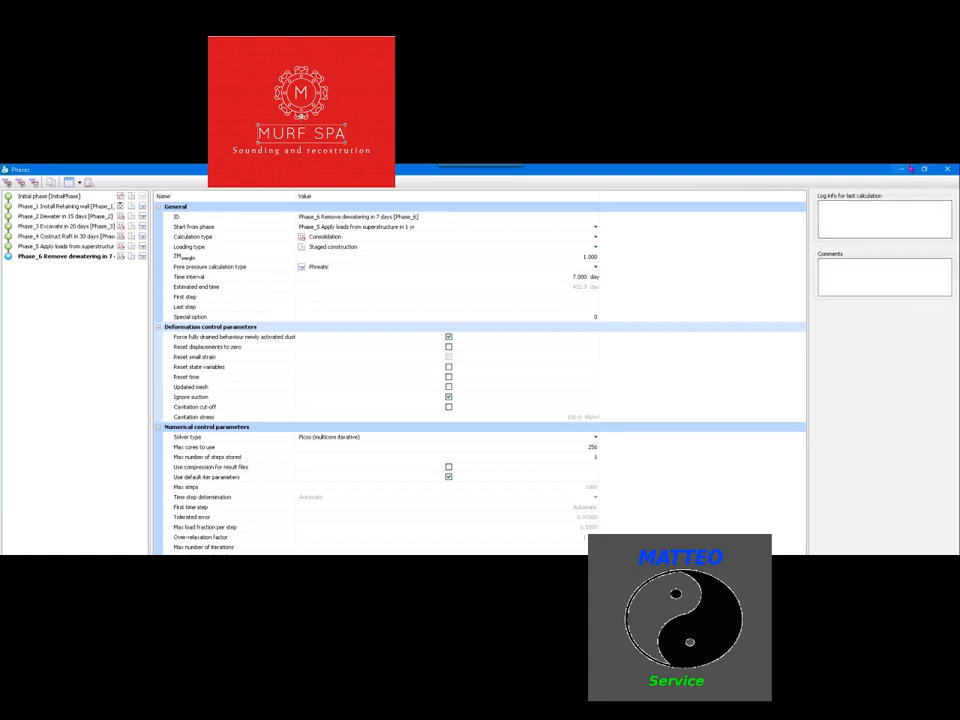
{"action": "left_click", "coordinate": [927, 673]}
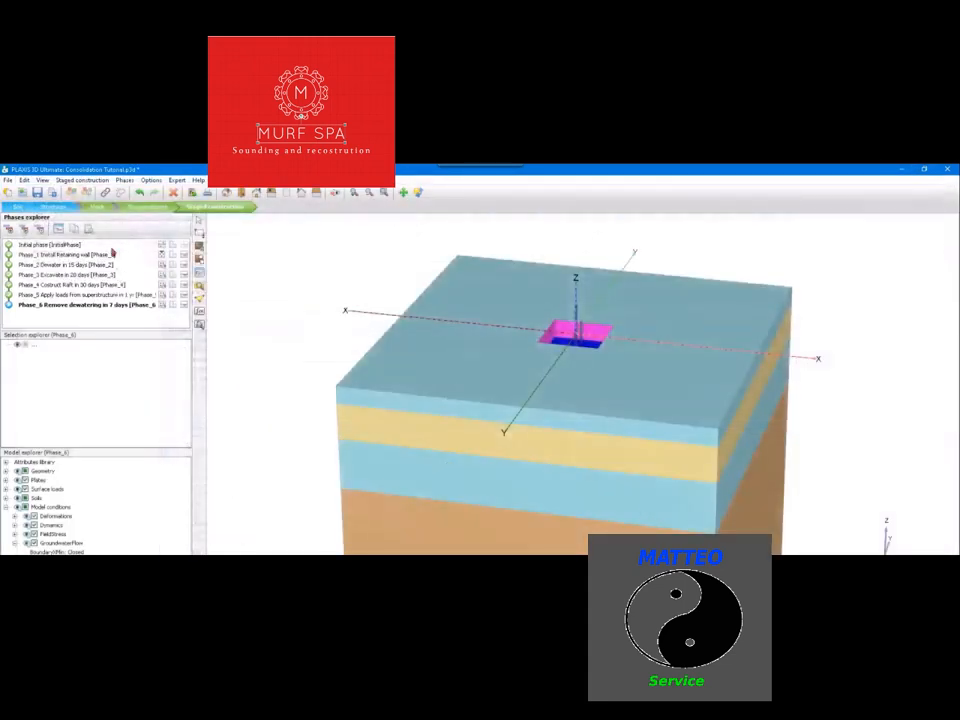
Set the water conditions of all soil volumes to Global level in Phase_6's flow conditions
{"action": "left_click", "coordinate": [146, 206]}
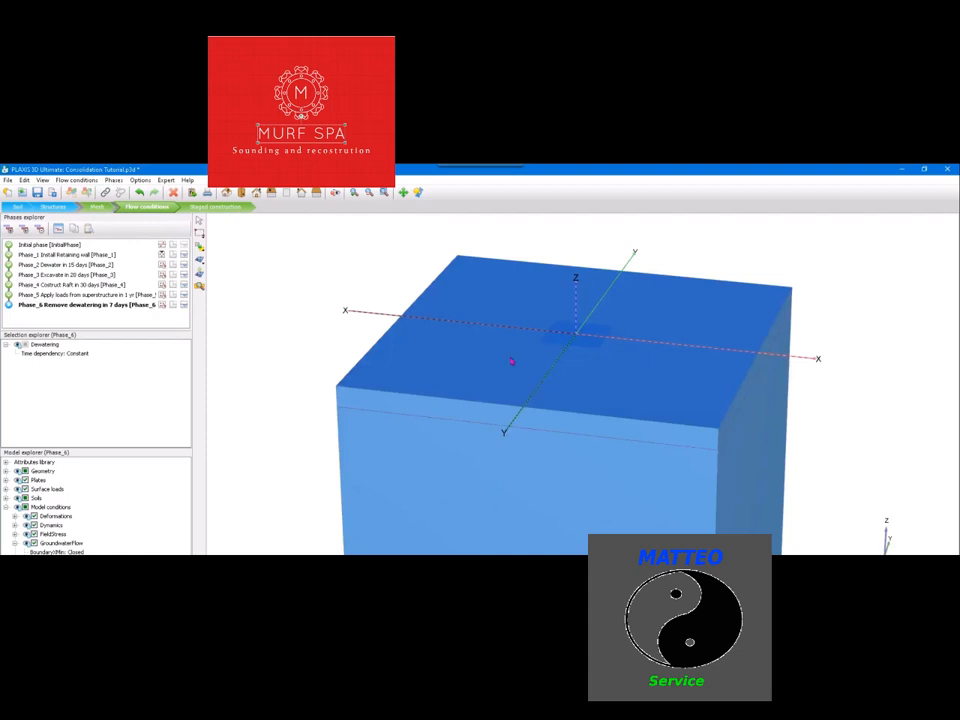
{"action": "scroll", "coordinate": [480, 294], "scroll_direction": "down", "scroll_amount": 3}
{"action": "left_click", "coordinate": [203, 235]}
{"action": "left_click", "coordinate": [249, 236]}
{"action": "mouse_move", "coordinate": [324, 237]}
{"action": "left_mouse_down"}
{"action": "mouse_move", "coordinate": [450, 345]}
{"action": "mouse_move", "coordinate": [705, 531]}
{"action": "left_mouse_up"}
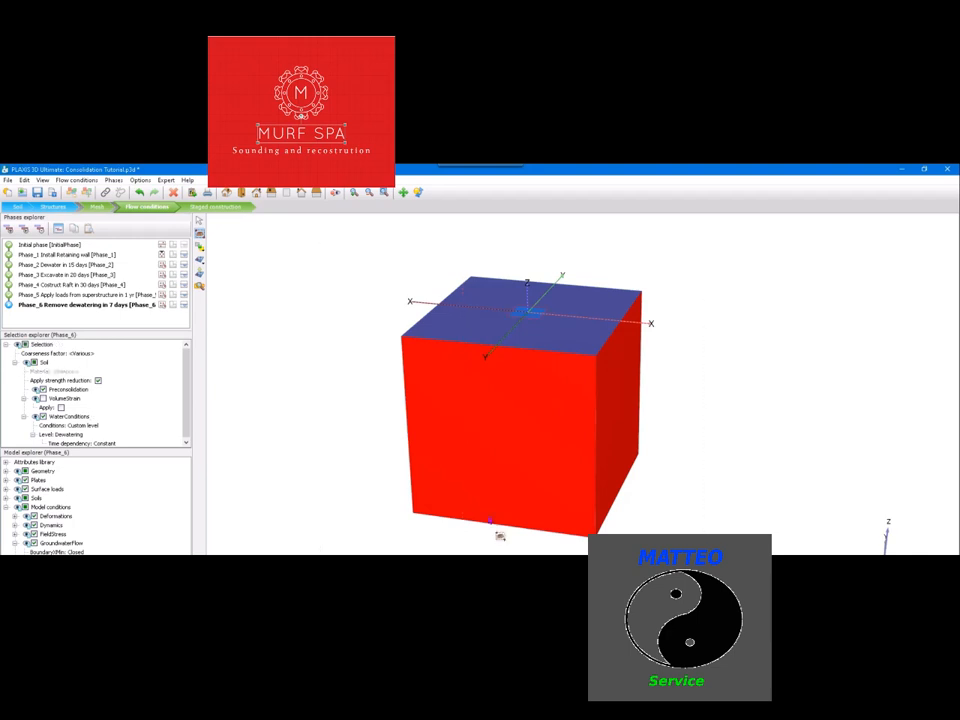
{"action": "left_click", "coordinate": [86, 428]}
{"action": "left_click", "coordinate": [93, 438]}
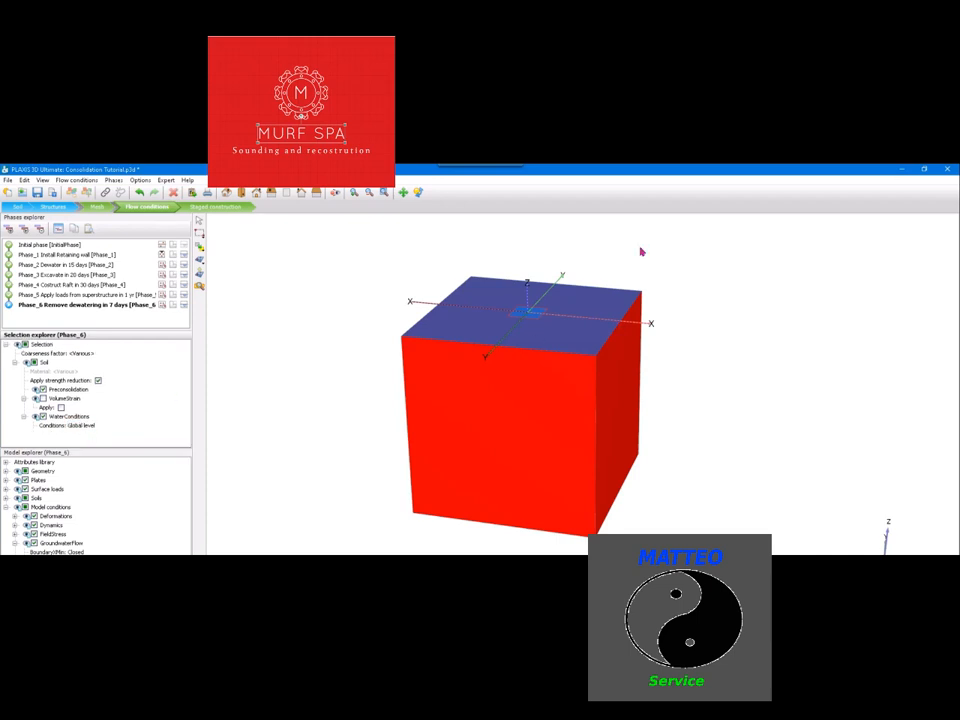
{"action": "scroll", "coordinate": [543, 348], "scroll_direction": "up", "scroll_amount": 3}
{"action": "key", "text": "Escape"}
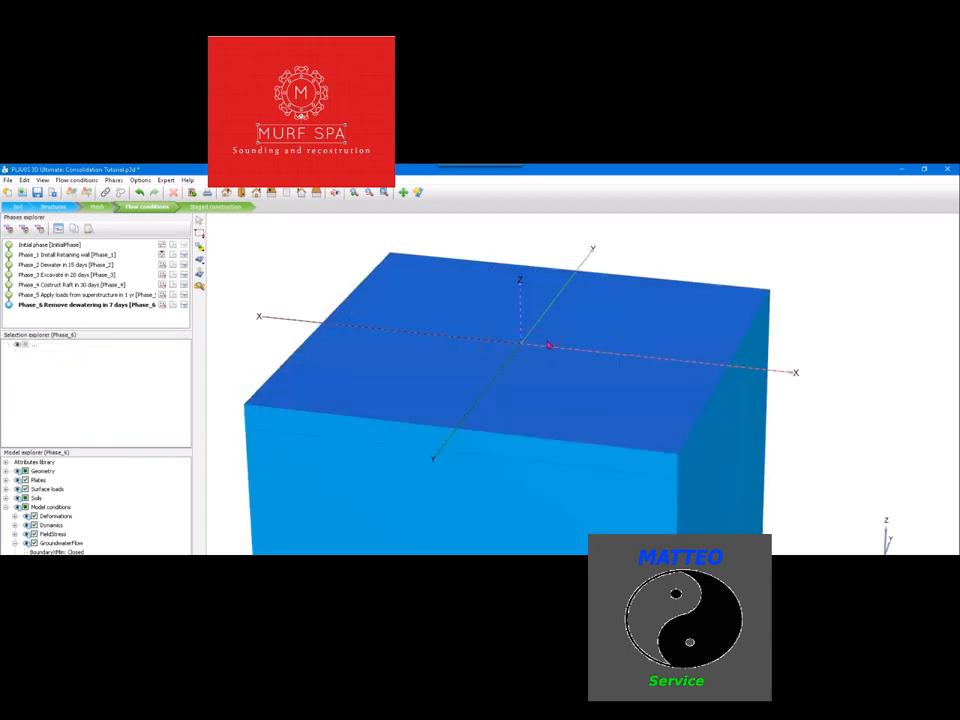
Hide the borehole water level and set the water conditions of the excavated soil volume inside the pit to Dry
{"action": "left_click", "coordinate": [549, 341]}
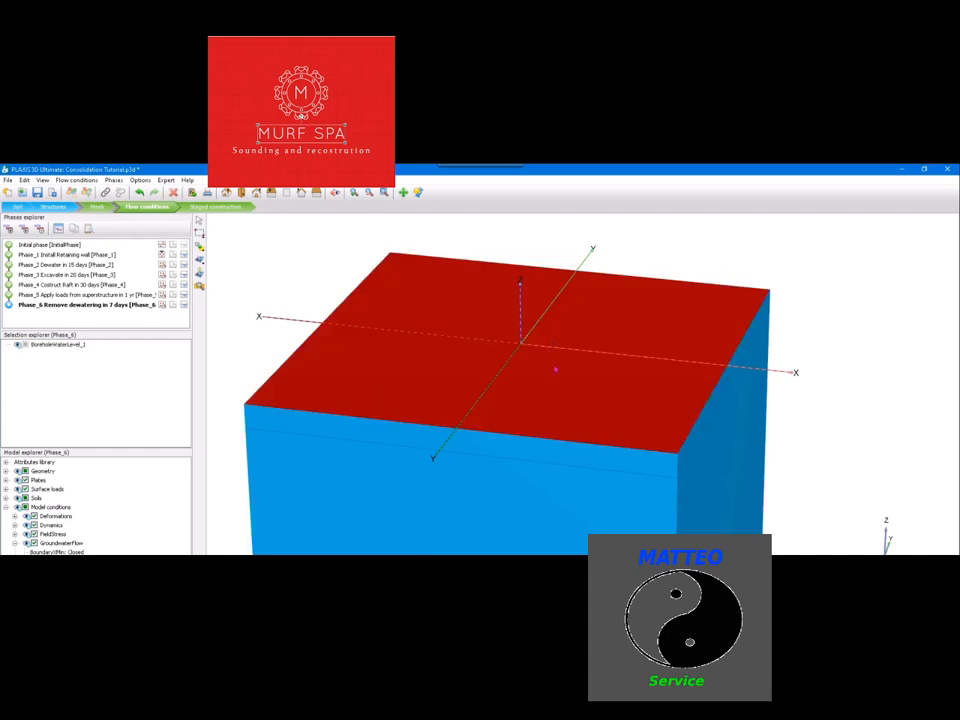
{"action": "right_click", "coordinate": [555, 370]}
{"action": "left_click", "coordinate": [572, 399]}
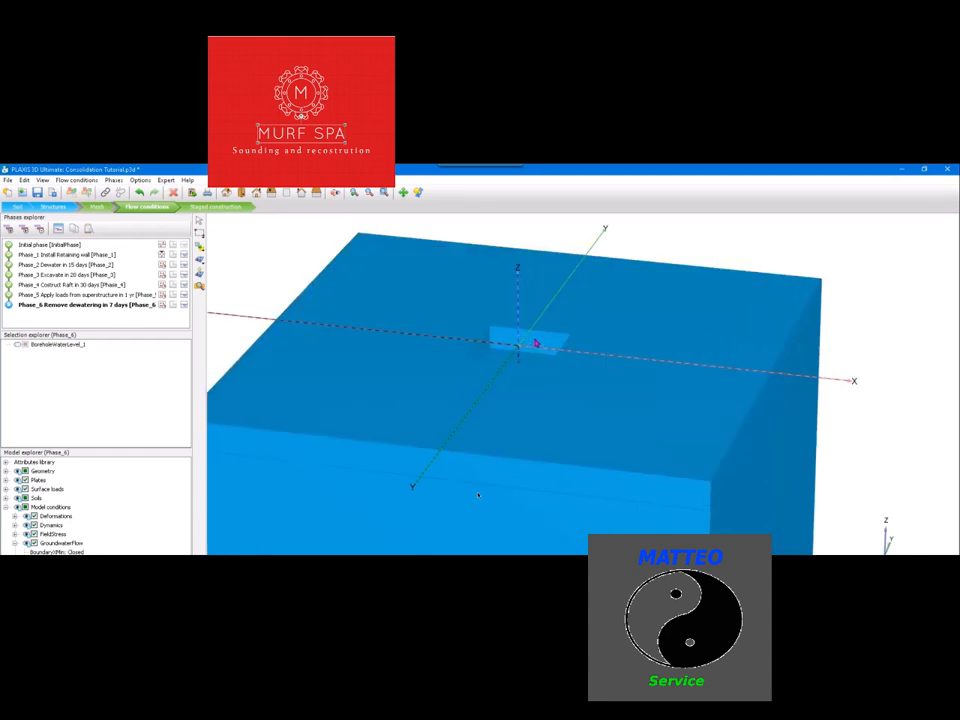
{"action": "left_click", "coordinate": [549, 338]}
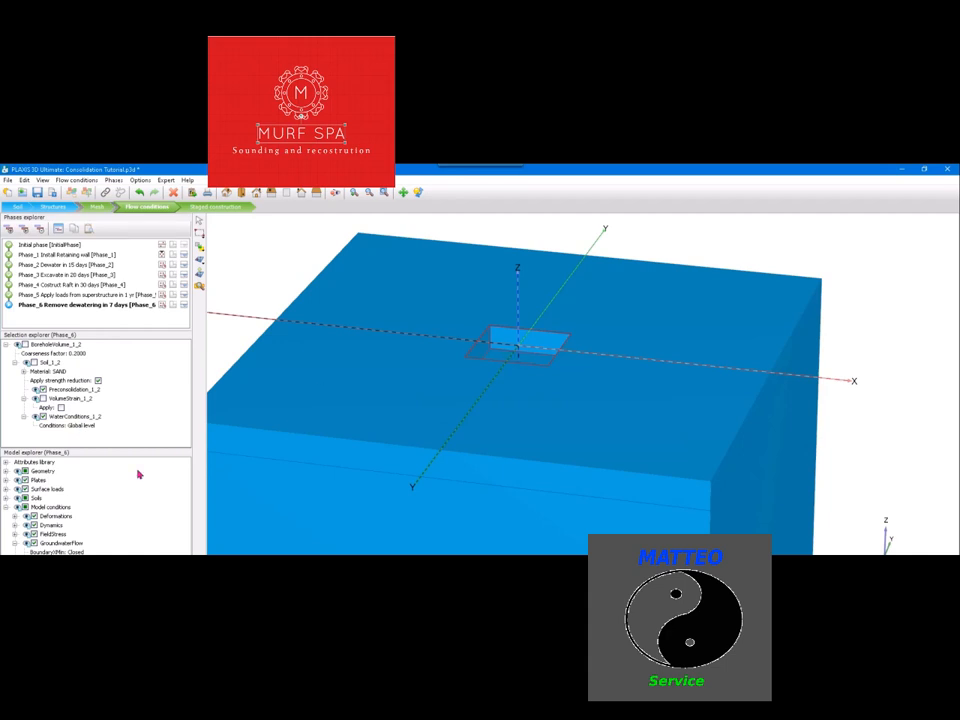
{"action": "left_click", "coordinate": [94, 426]}
{"action": "left_click", "coordinate": [94, 427]}
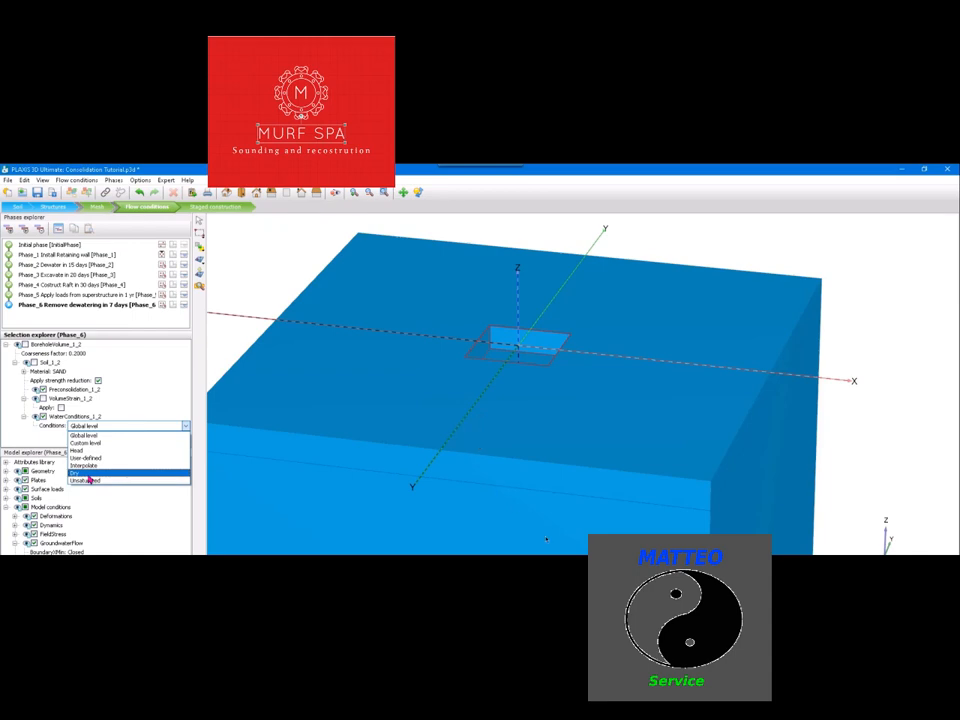
{"action": "left_click", "coordinate": [87, 473]}
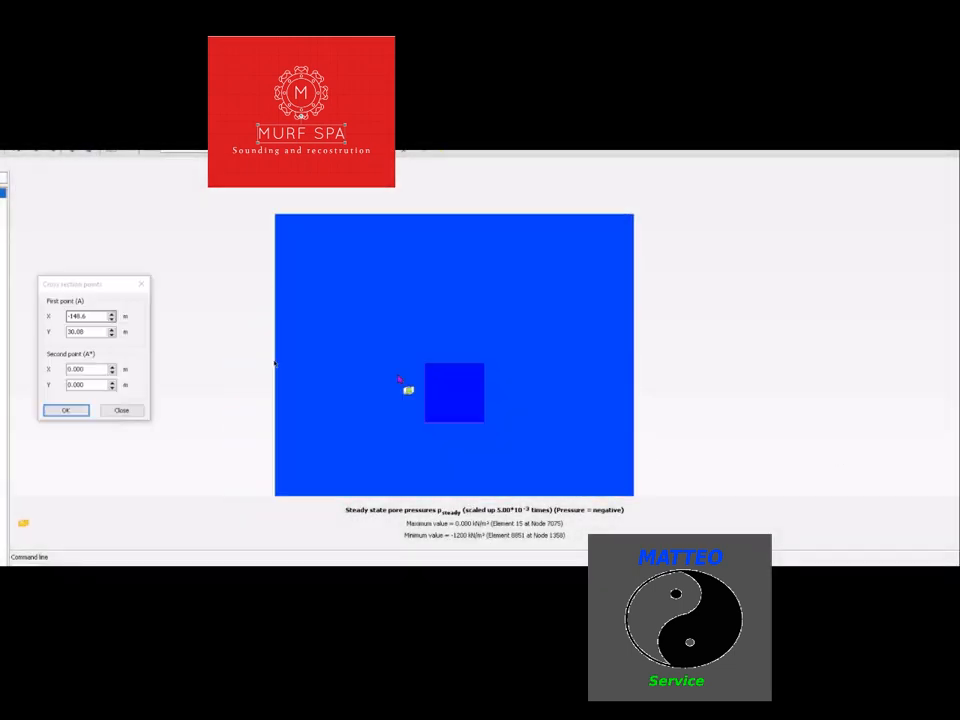
Cut the steady-state pore pressure plot vertically through the excavation, from about (-66.4, 3.5) to (68.8, 1.3) m, and show its legend
{"action": "left_click", "coordinate": [257, 382]}
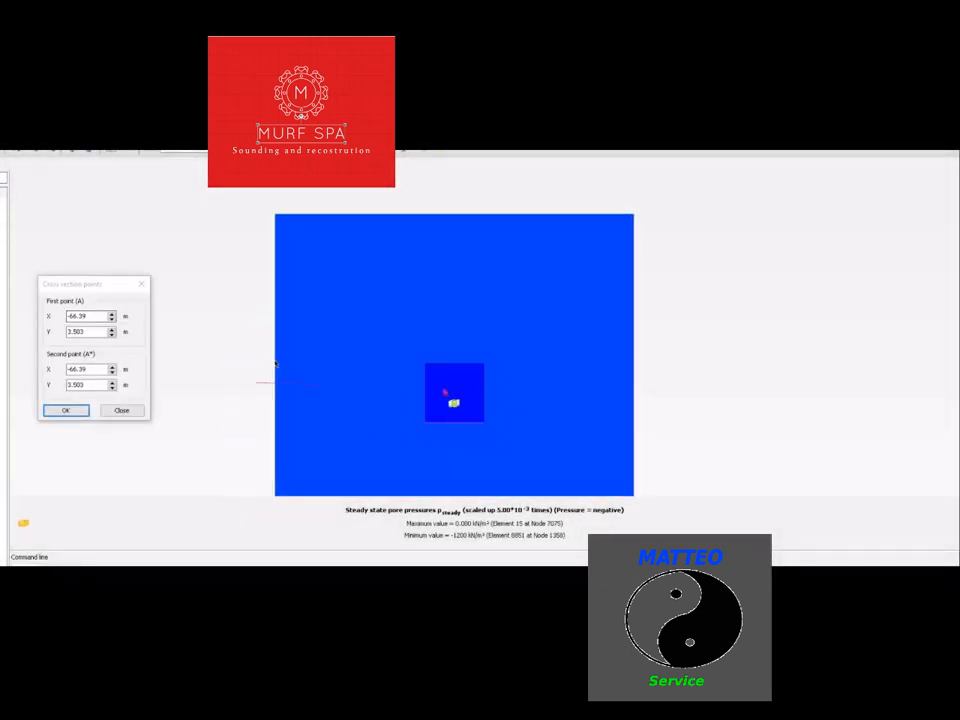
{"action": "left_click", "coordinate": [661, 395]}
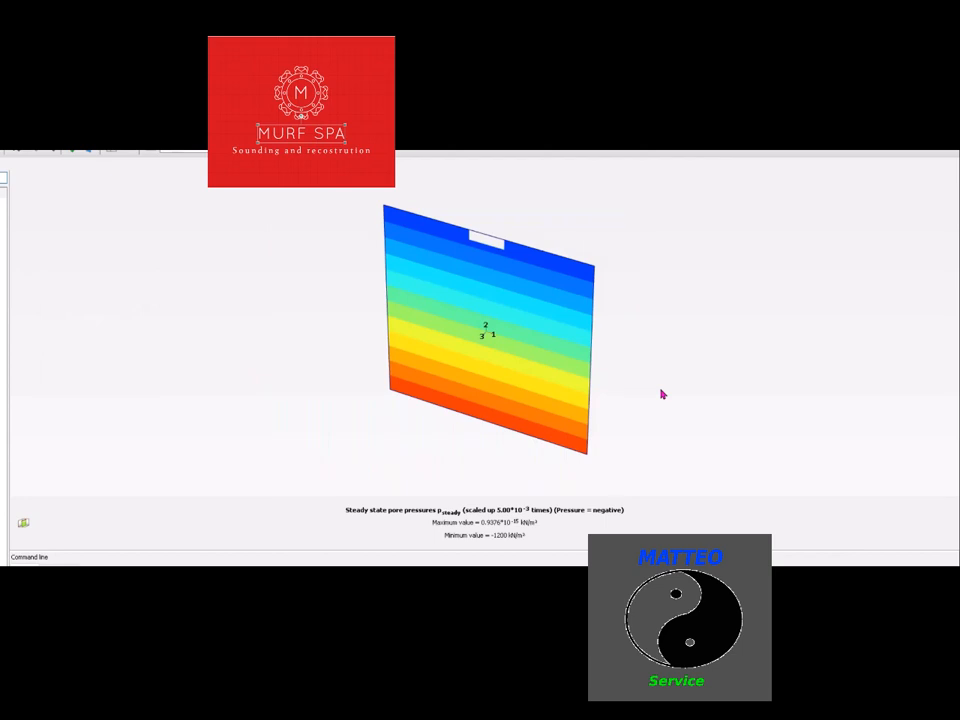
{"action": "left_click", "coordinate": [89, 153]}
{"action": "left_click_drag", "start_coordinate": [556, 353], "coordinate": [625, 291]}
{"action": "scroll", "coordinate": [514, 225], "scroll_direction": "up", "scroll_amount": 5}
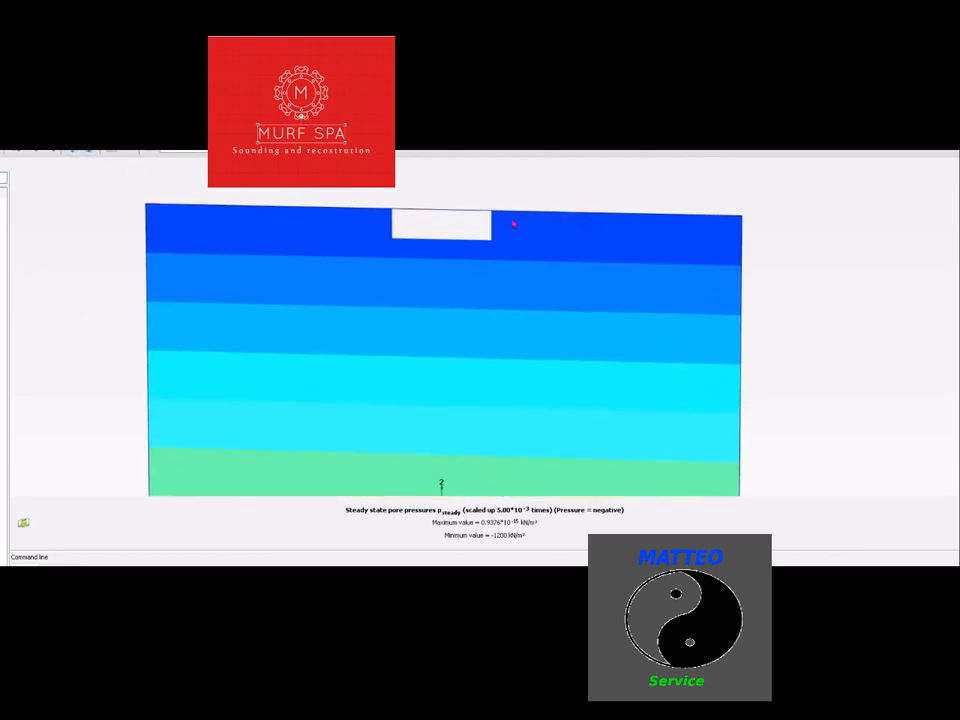
{"action": "mouse_move", "coordinate": [517, 302]}
{"action": "left_mouse_down"}
{"action": "mouse_move", "coordinate": [546, 287]}
{"action": "mouse_move", "coordinate": [521, 278]}
{"action": "left_mouse_up"}
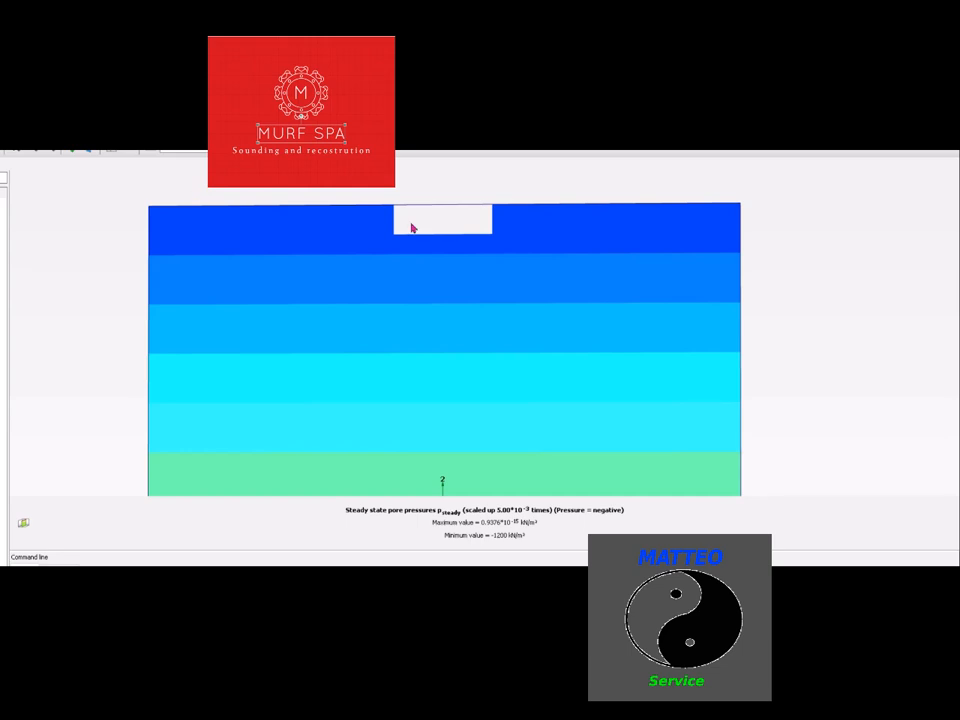
{"action": "scroll", "coordinate": [522, 228], "scroll_direction": "up", "scroll_amount": 1}
{"action": "left_click", "coordinate": [4, 148]}
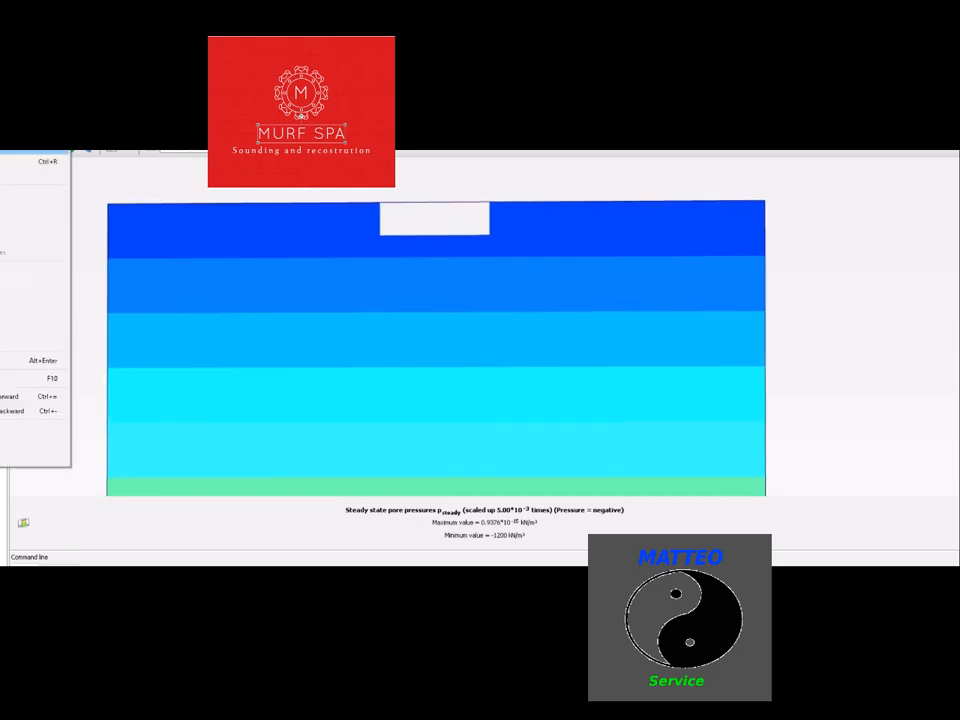
{"action": "left_click", "coordinate": [30, 303]}
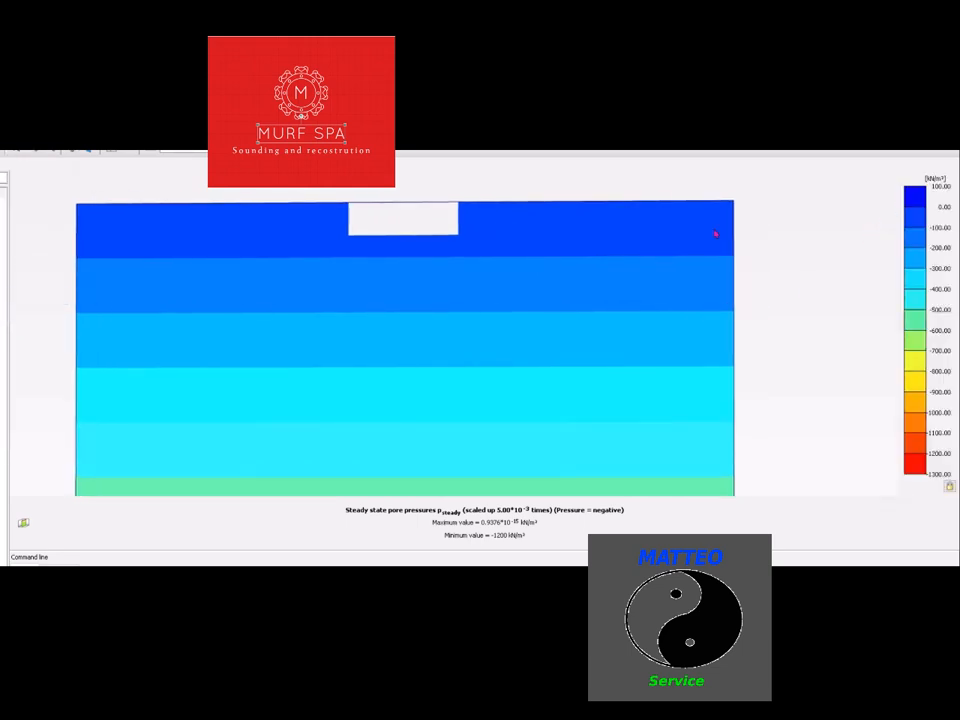
Plot the steady-state pore pressures along a vertical line down the excavation's side wall, and return to the cross section
{"action": "left_click", "coordinate": [3, 235]}
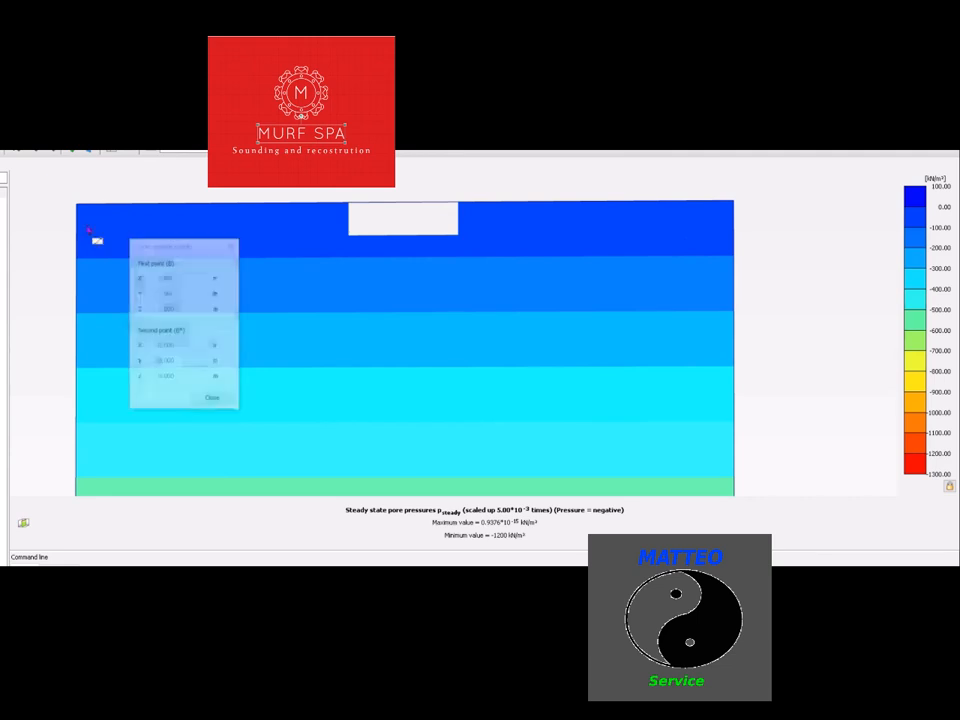
{"action": "left_click", "coordinate": [459, 202]}
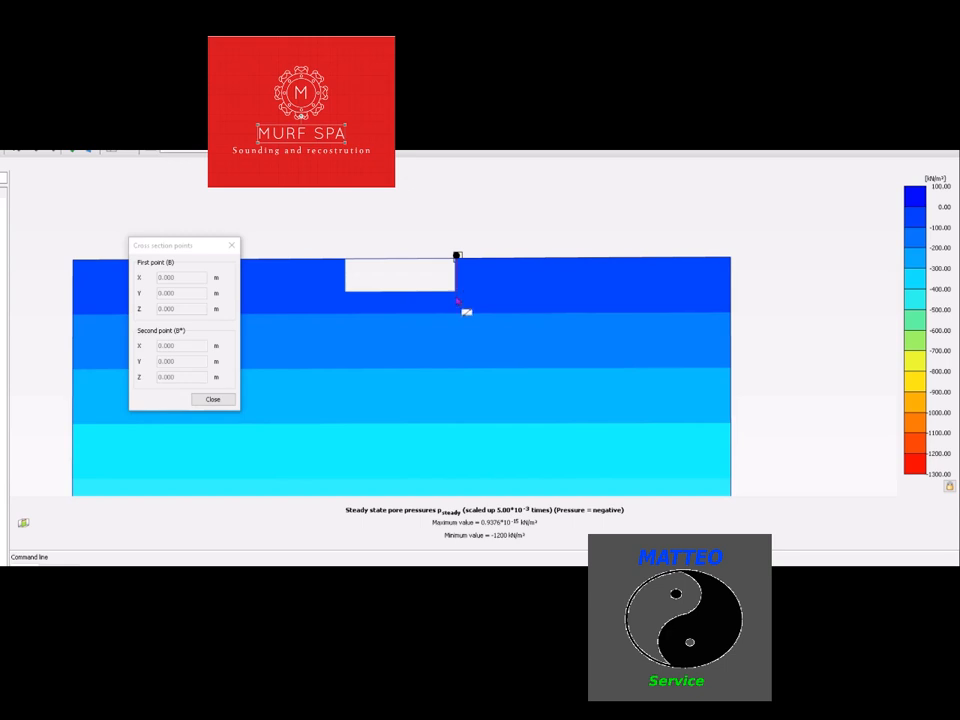
{"action": "left_click", "coordinate": [458, 308]}
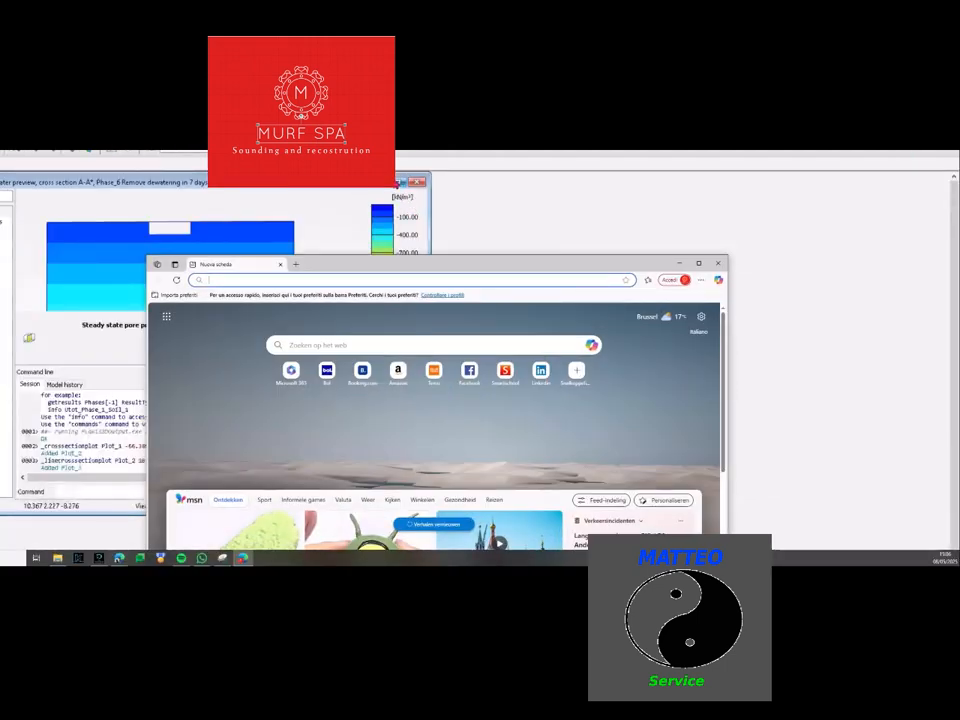
{"action": "left_click", "coordinate": [402, 183]}
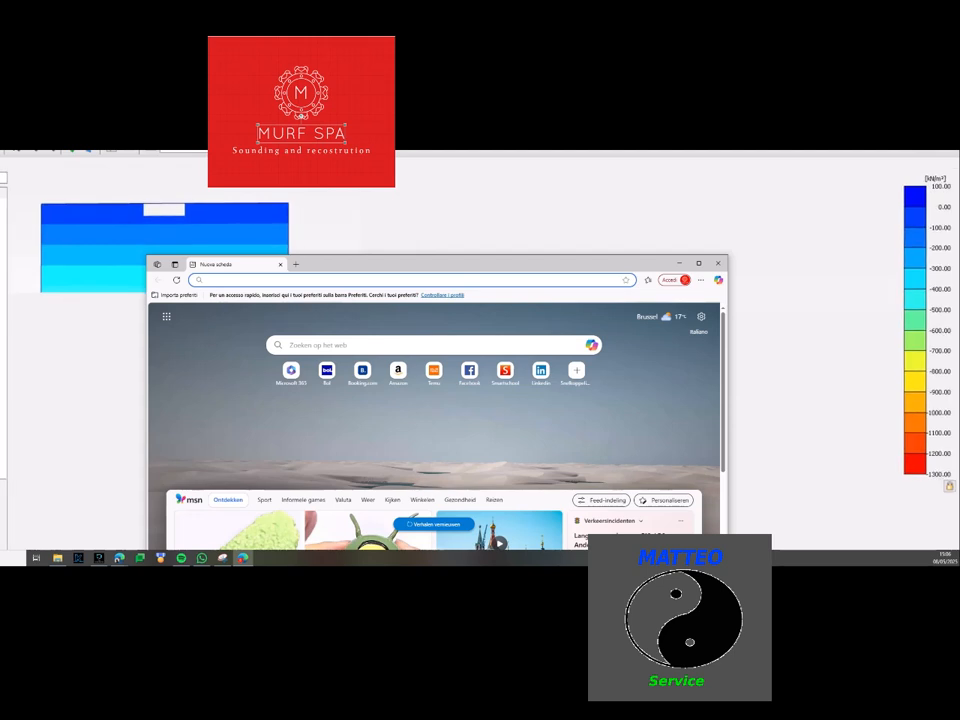
{"action": "left_click", "coordinate": [488, 199]}
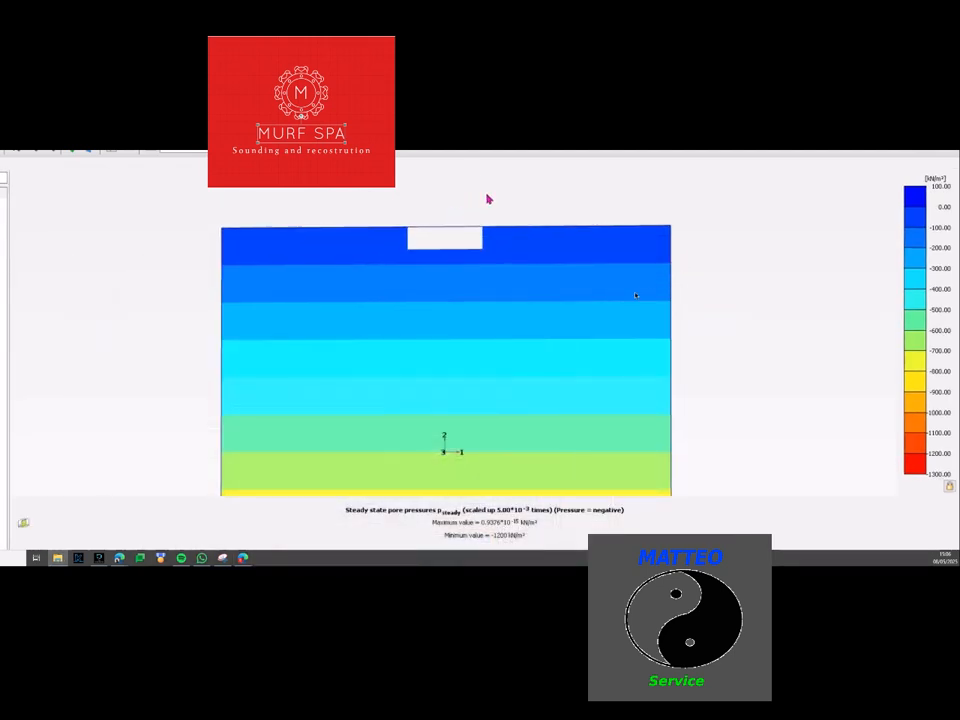
Examine the cross section around the excavation and toggle the phreatic level display
{"action": "scroll", "coordinate": [512, 308], "scroll_direction": "down", "scroll_amount": 2}
{"action": "middle_click_drag", "start_coordinate": [533, 348], "coordinate": [522, 318]}
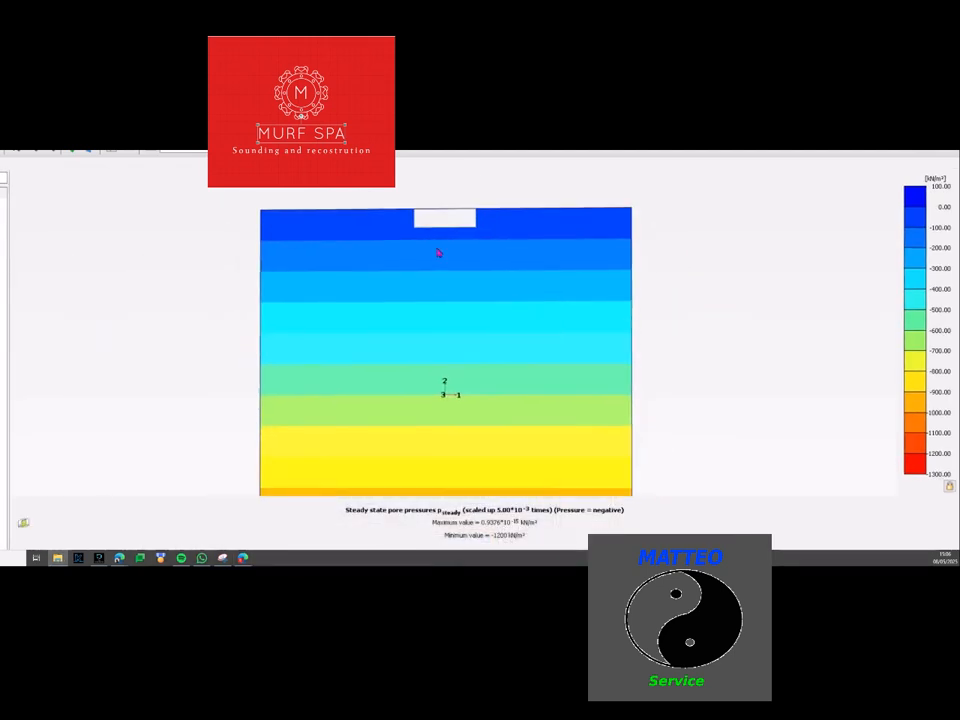
{"action": "scroll", "coordinate": [438, 253], "scroll_direction": "up", "scroll_amount": 1}
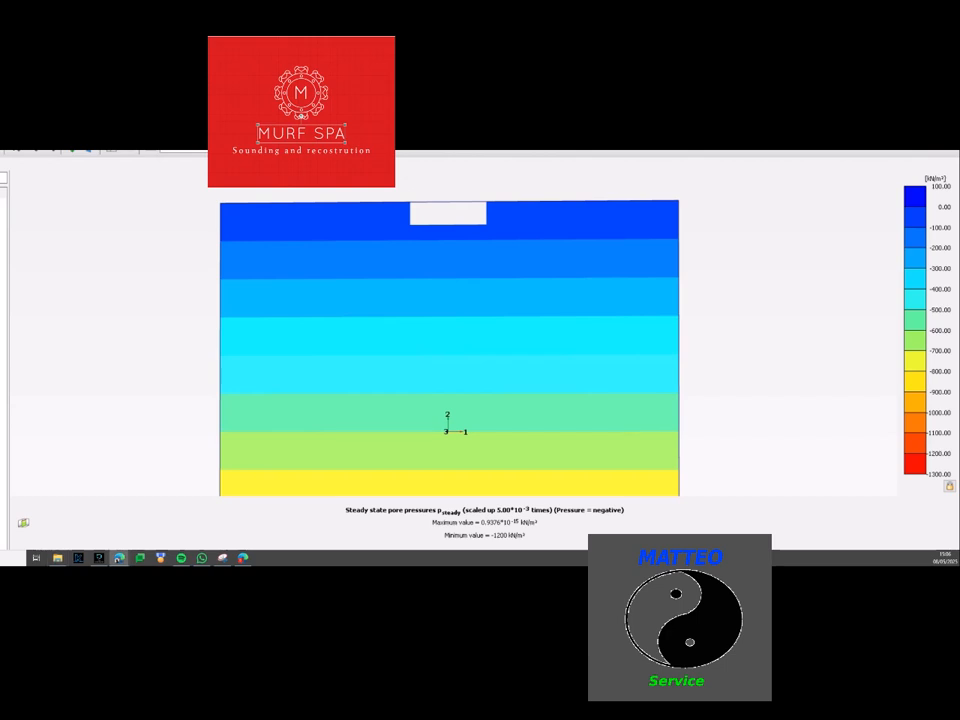
{"action": "left_click", "coordinate": [5, 152]}
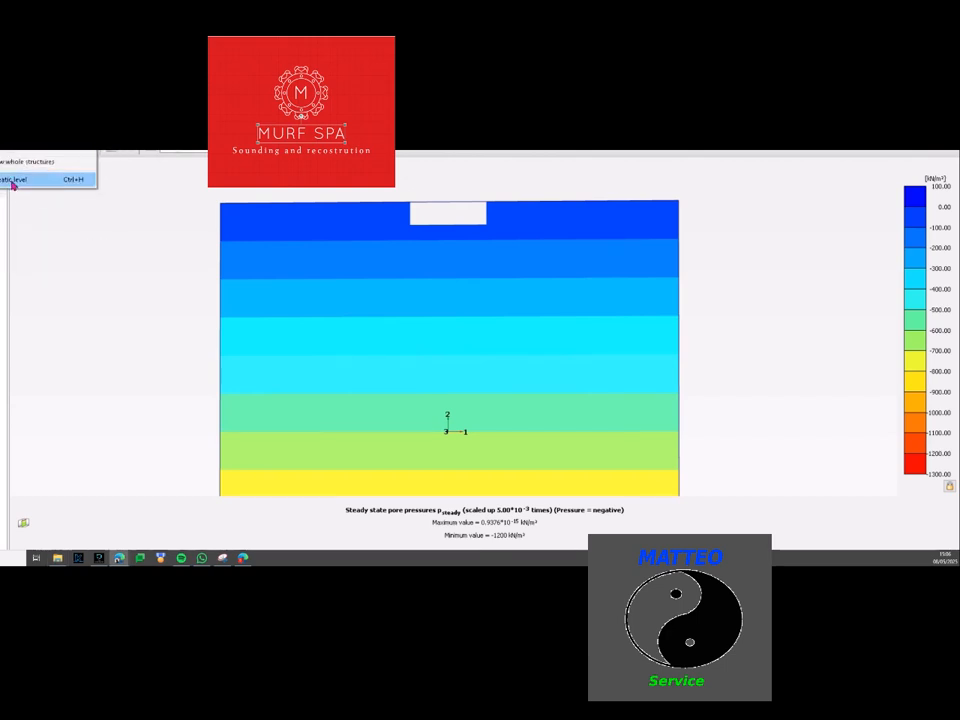
{"action": "left_click", "coordinate": [12, 179]}
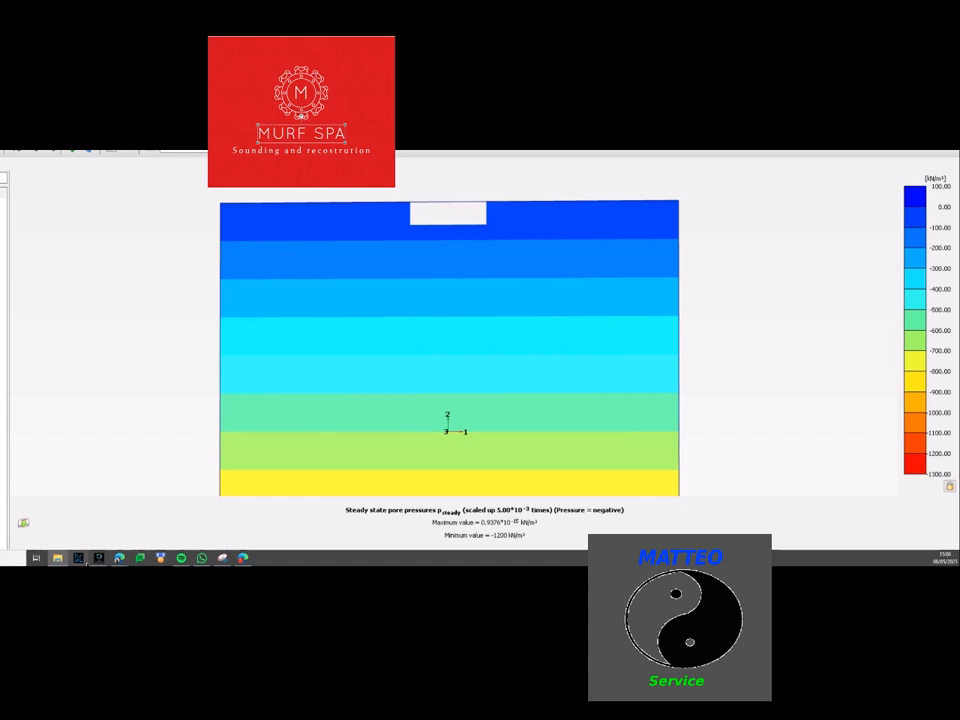